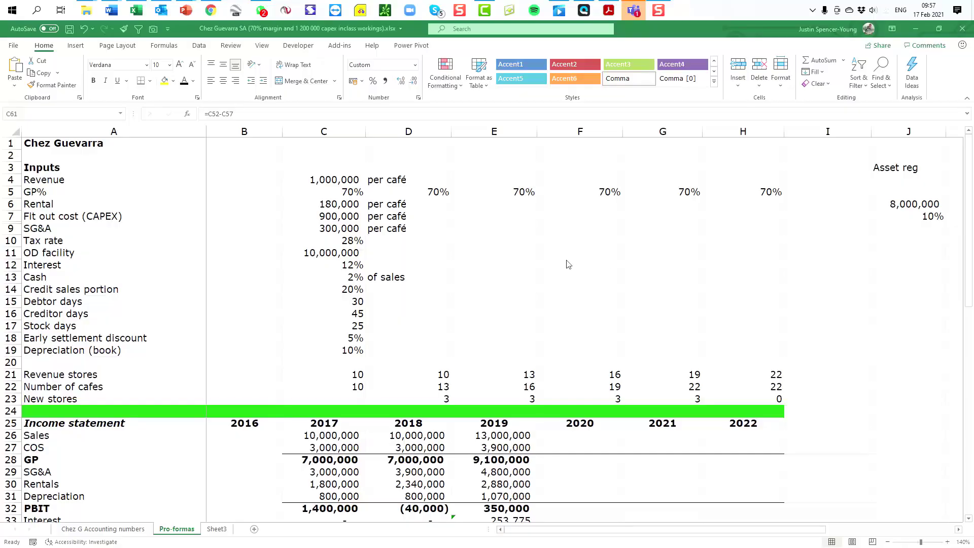
- Review the 2018–2019 income statement and balance sheet figures, including the depreciation and interest formulas
{"action": "scroll", "coordinate": [570, 269], "scroll_direction": "down", "scroll_amount": 3}
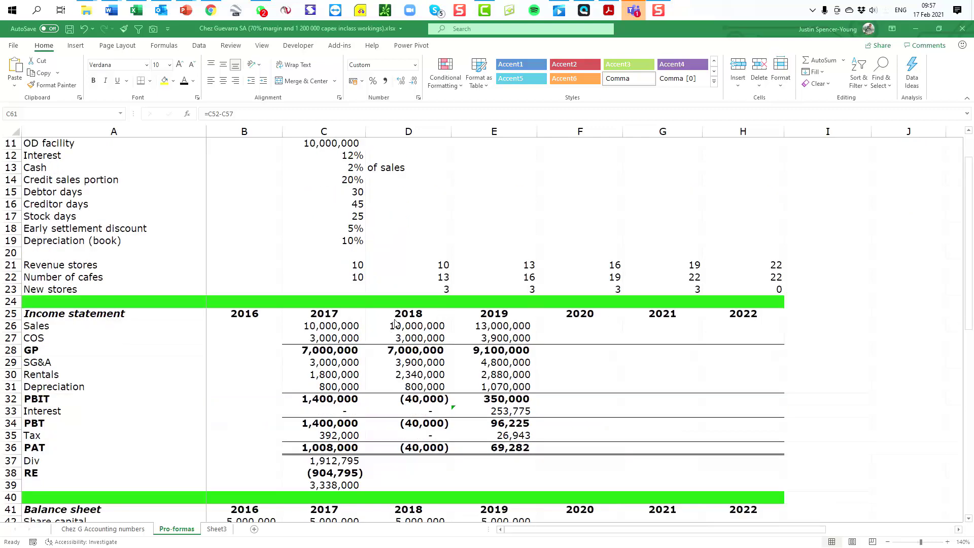
{"action": "left_click_drag", "start_coordinate": [403, 315], "coordinate": [491, 447]}
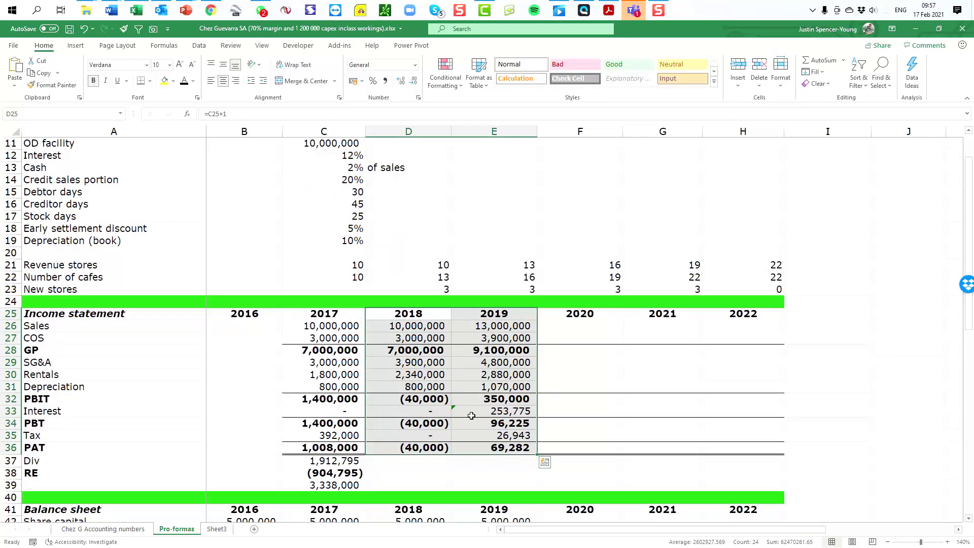
{"action": "scroll", "coordinate": [471, 415], "scroll_direction": "down", "scroll_amount": 2}
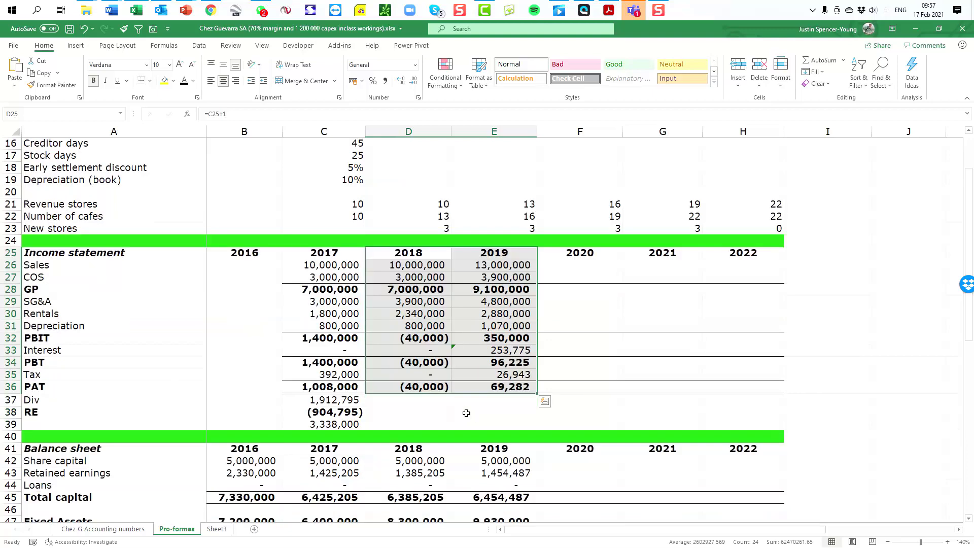
{"action": "left_click", "coordinate": [507, 328]}
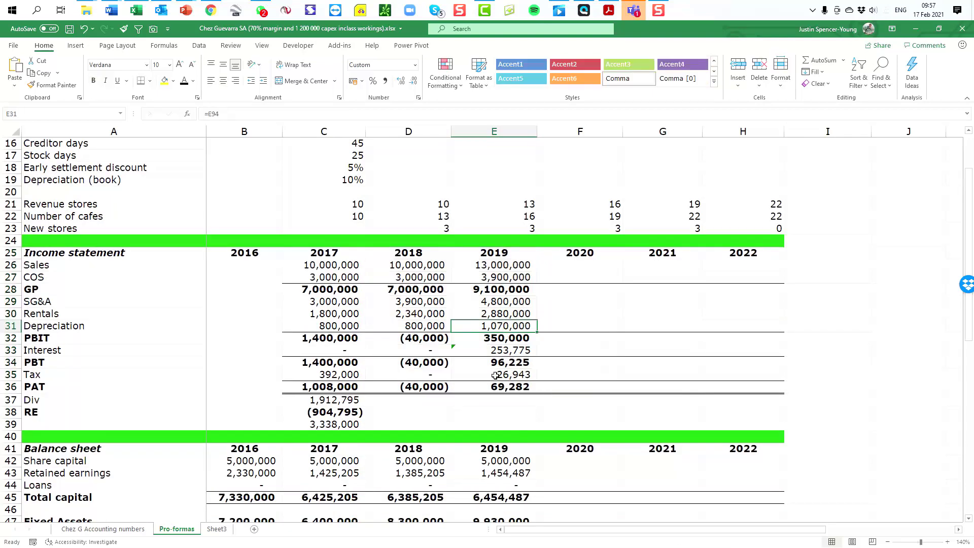
{"action": "left_click", "coordinate": [504, 350]}
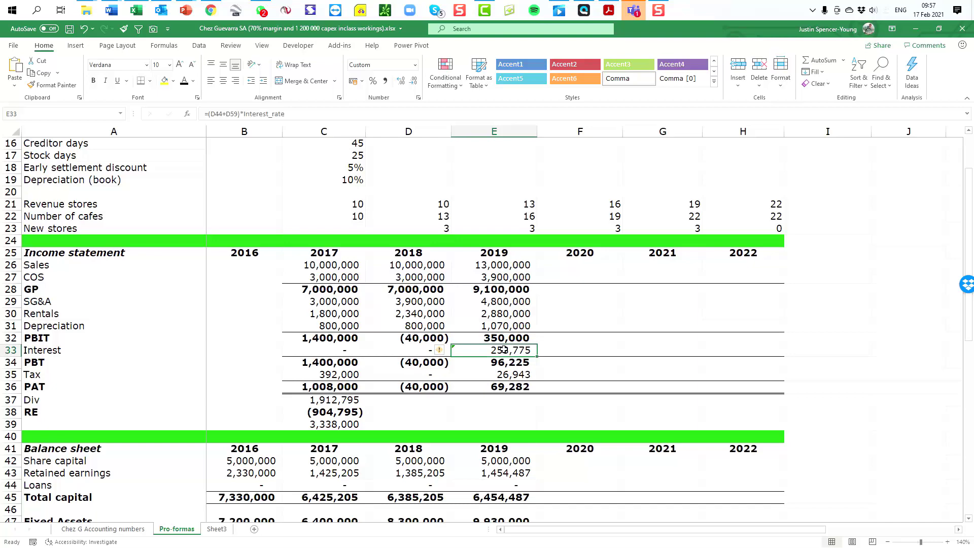
{"action": "scroll", "coordinate": [504, 349], "scroll_direction": "down", "scroll_amount": 5}
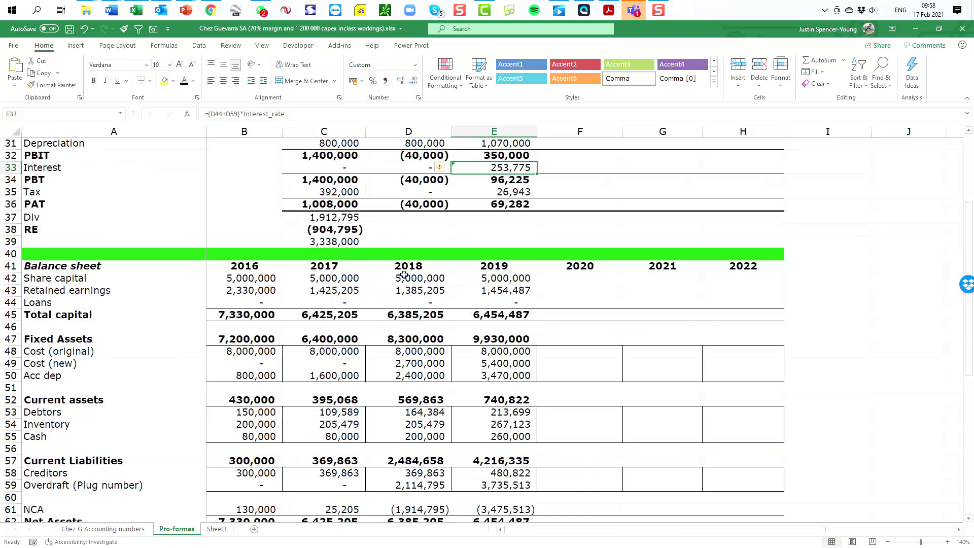
{"action": "left_click_drag", "start_coordinate": [401, 266], "coordinate": [519, 476]}
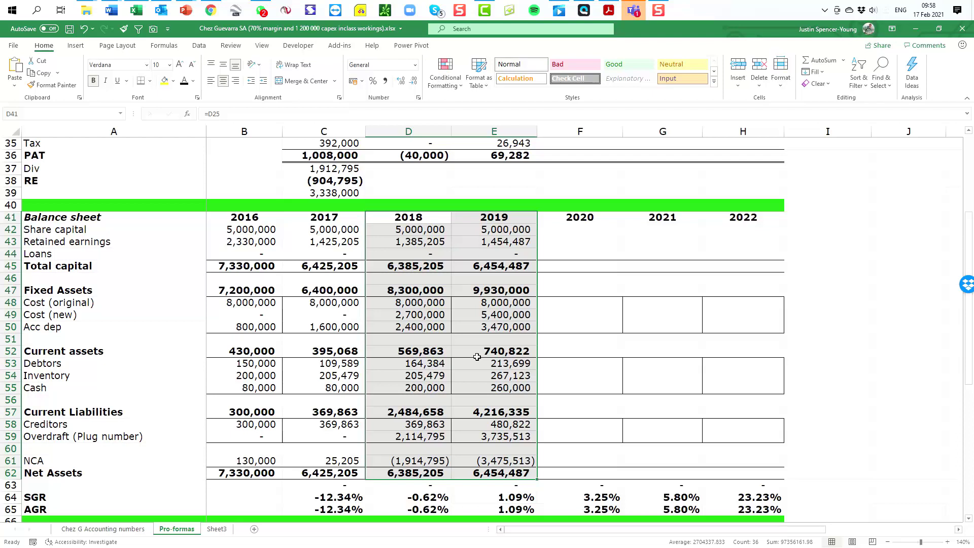
- Compare share capital across years and inspect how 2018 retained earnings uses PAT and dividends
{"action": "left_click", "coordinate": [411, 230]}
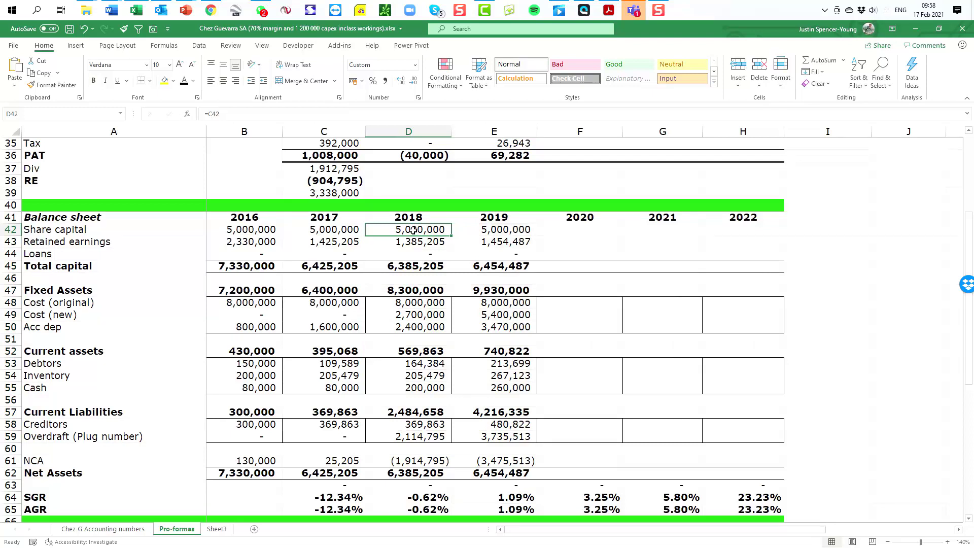
{"action": "left_click_drag", "start_coordinate": [411, 230], "coordinate": [350, 230]}
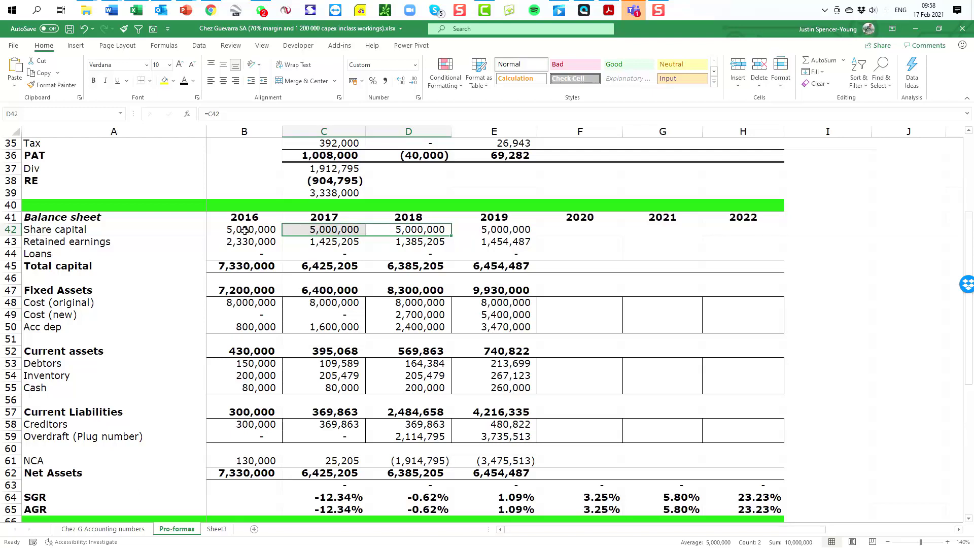
{"action": "left_click_drag", "start_coordinate": [245, 230], "coordinate": [719, 229]}
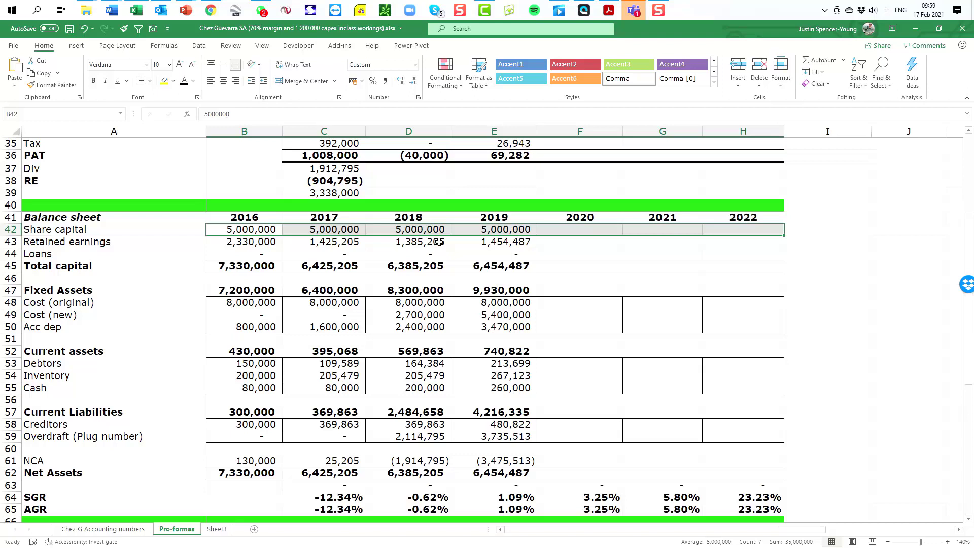
{"action": "left_click_drag", "start_coordinate": [349, 242], "coordinate": [493, 241]}
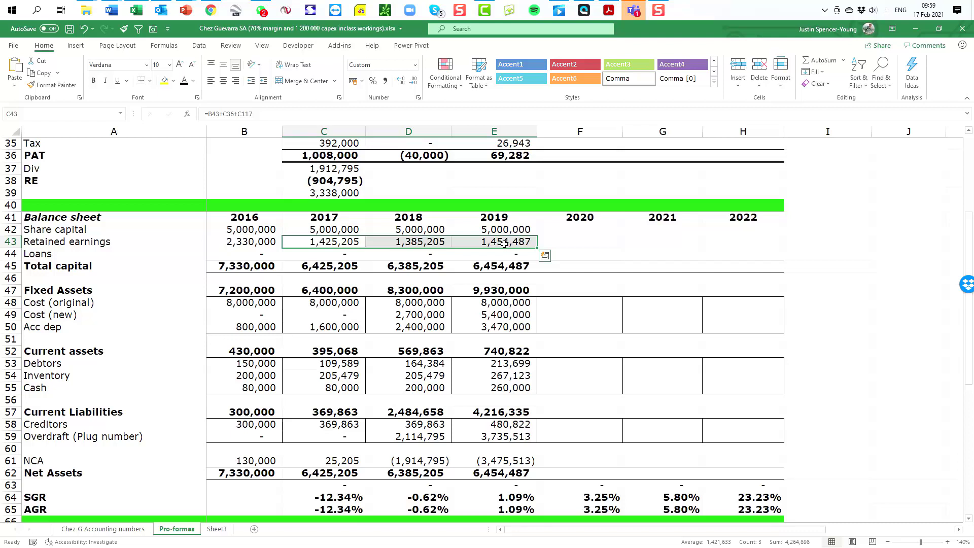
{"action": "left_click", "coordinate": [404, 242]}
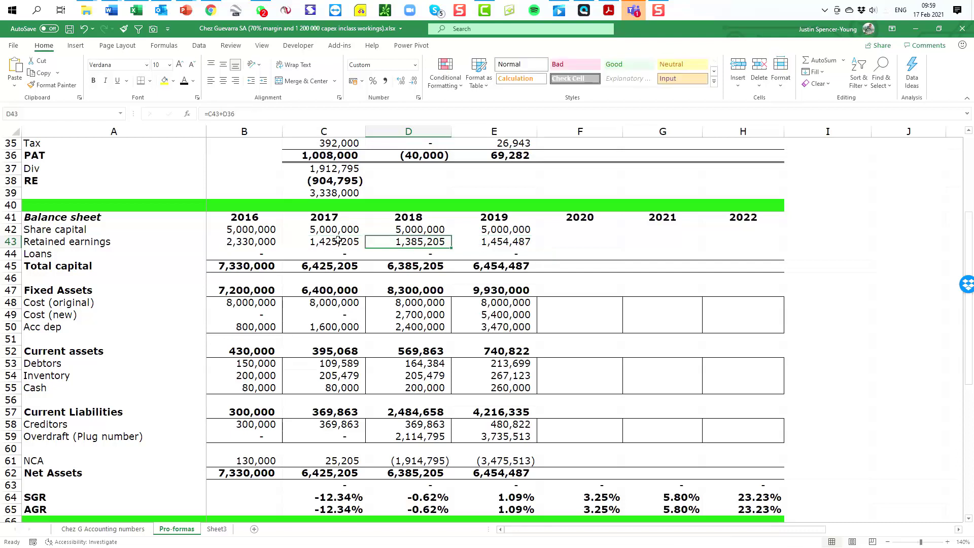
{"action": "left_click_drag", "start_coordinate": [421, 154], "coordinate": [421, 181]}
{"action": "left_click", "coordinate": [420, 241]}
- Trace precedents of 2018 retained earnings (D43), checking the empty dividend cells and 2018 PAT
{"action": "key", "text": "alt+m"}
{"action": "key", "text": "p"}
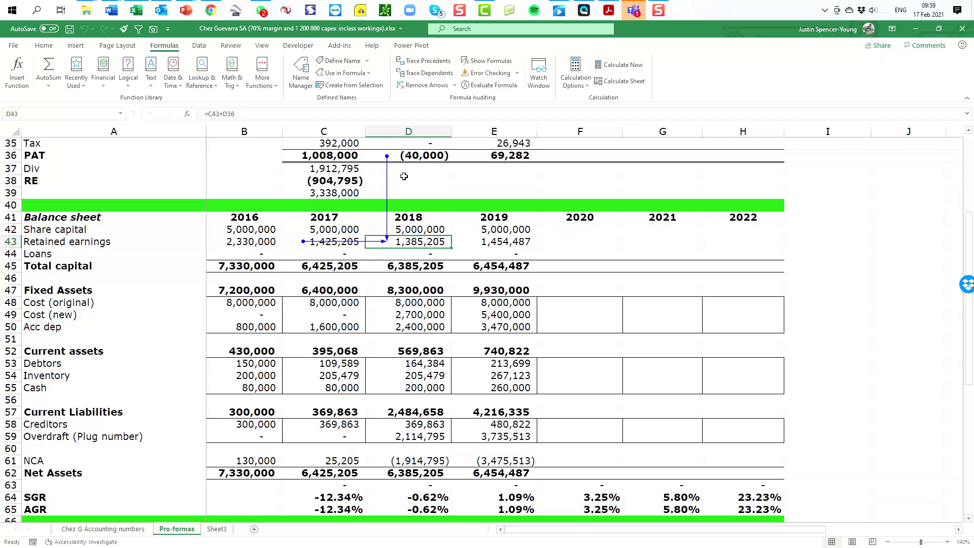
{"action": "left_click_drag", "start_coordinate": [404, 167], "coordinate": [777, 171]}
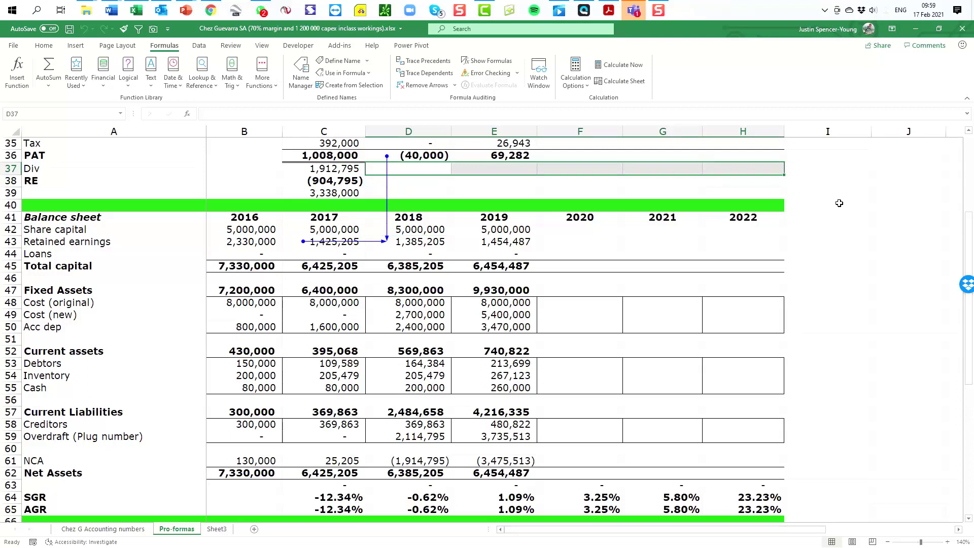
{"action": "left_click", "coordinate": [415, 156]}
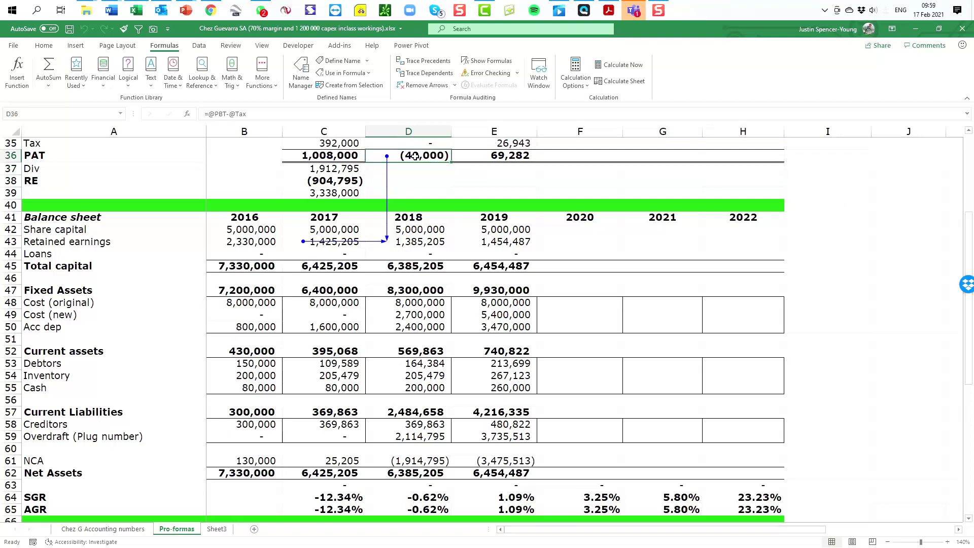
{"action": "left_click", "coordinate": [412, 244]}
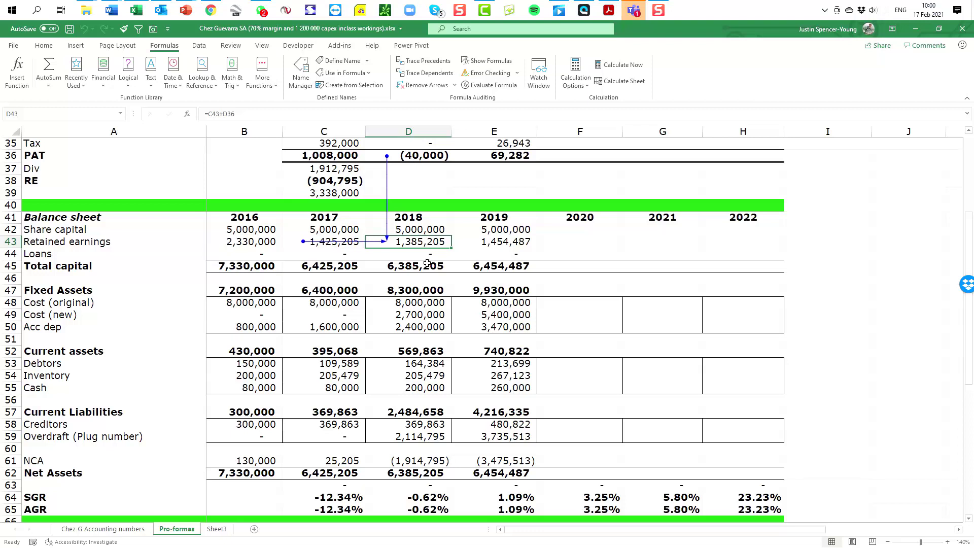
- Trace precedents of 2019 retained earnings (E43), then remove all trace arrows
{"action": "left_click", "coordinate": [505, 241]}
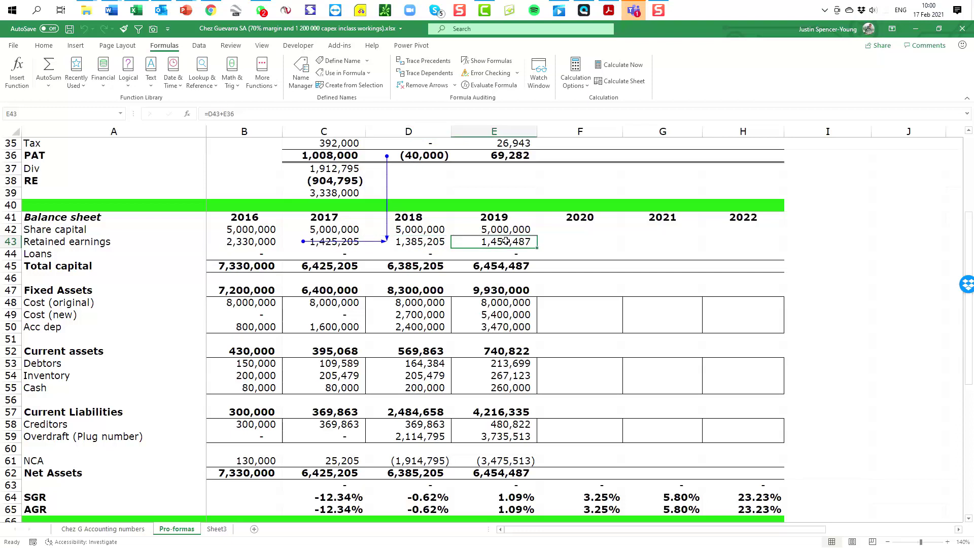
{"action": "key", "text": "alt+m"}
{"action": "key", "text": "p"}
{"action": "key", "text": "alt+m"}
{"action": "key", "text": "a"}
{"action": "key", "text": "a"}
{"action": "left_click", "coordinate": [3, 254]}
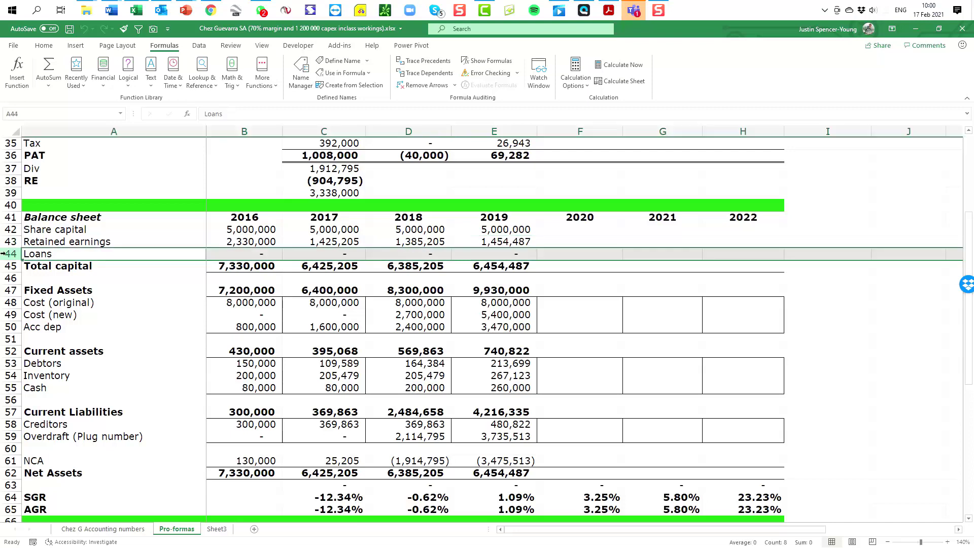
{"action": "left_click", "coordinate": [498, 252]}
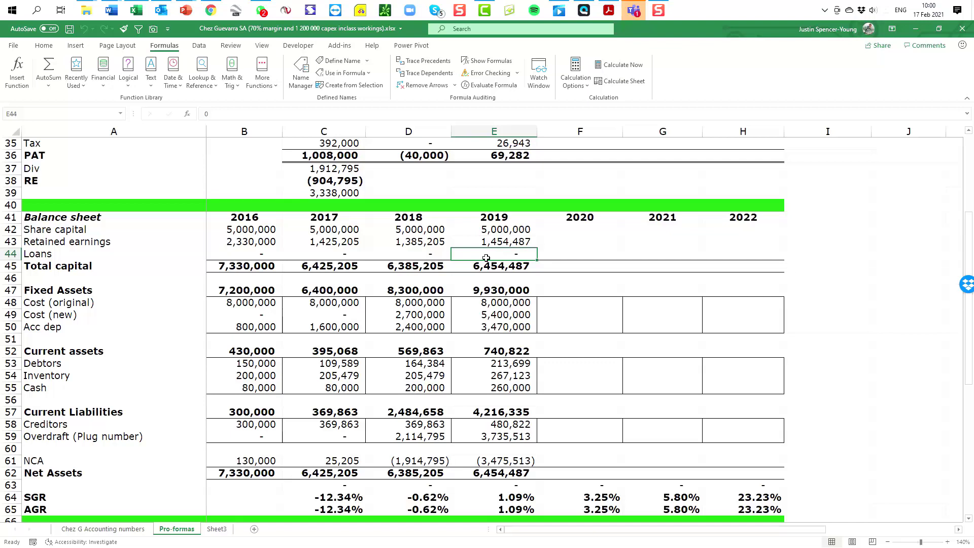
{"action": "scroll", "coordinate": [487, 261], "scroll_direction": "up", "scroll_amount": 11}
{"action": "left_click", "coordinate": [348, 220]}
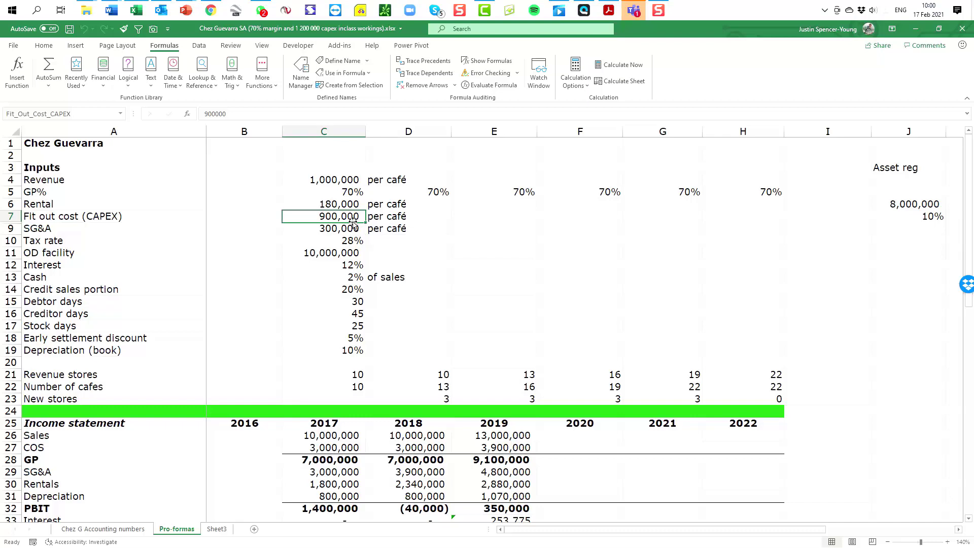
{"action": "scroll", "coordinate": [352, 222], "scroll_direction": "down", "scroll_amount": 12}
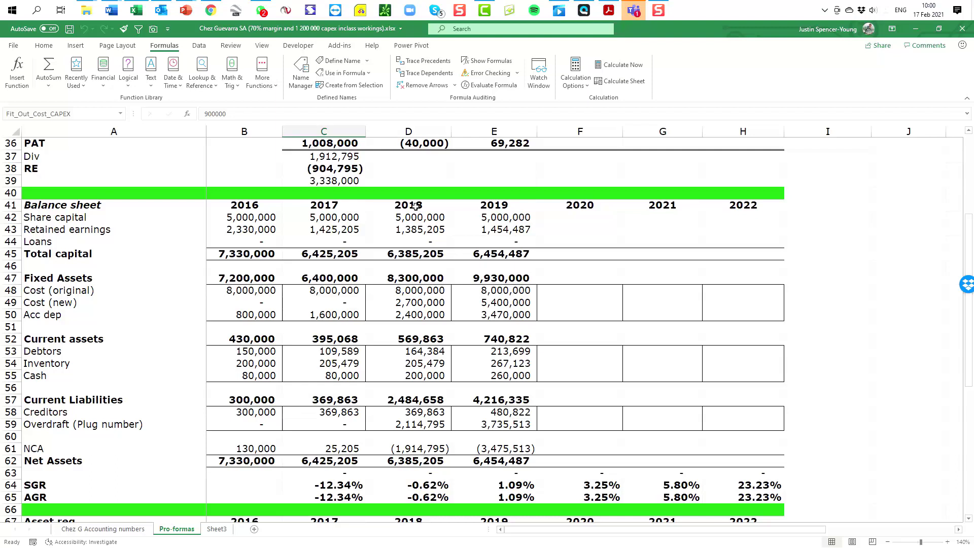
{"action": "left_click", "coordinate": [11, 425]}
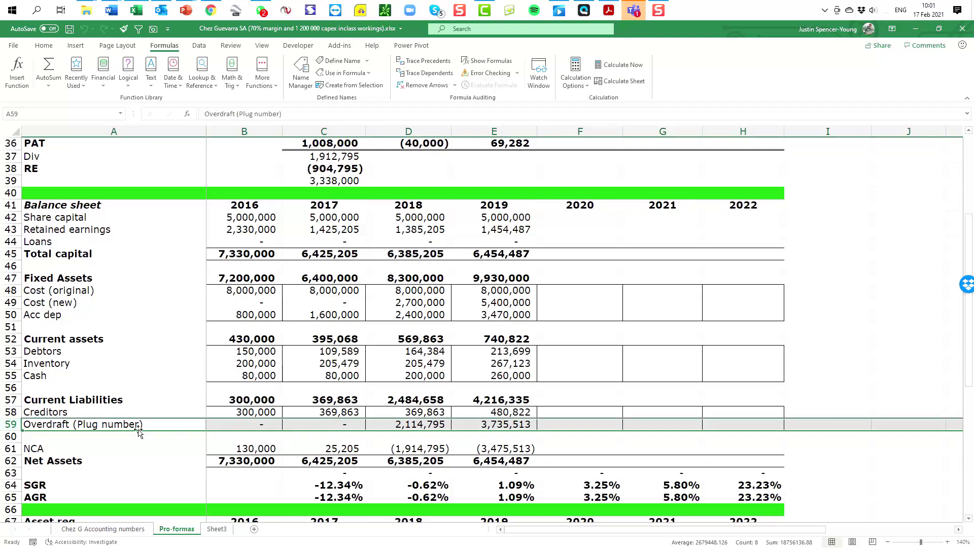
{"action": "left_click", "coordinate": [424, 424]}
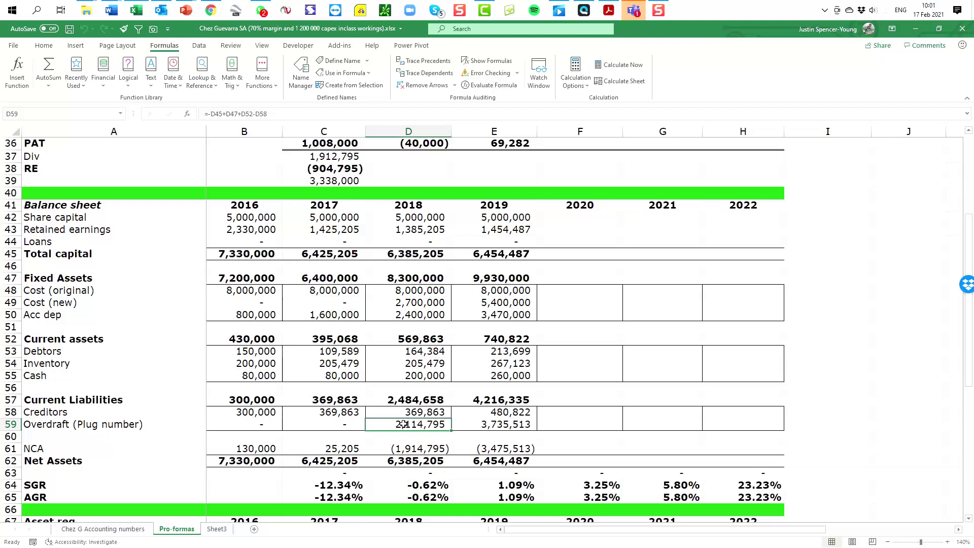
{"action": "left_click", "coordinate": [422, 243]}
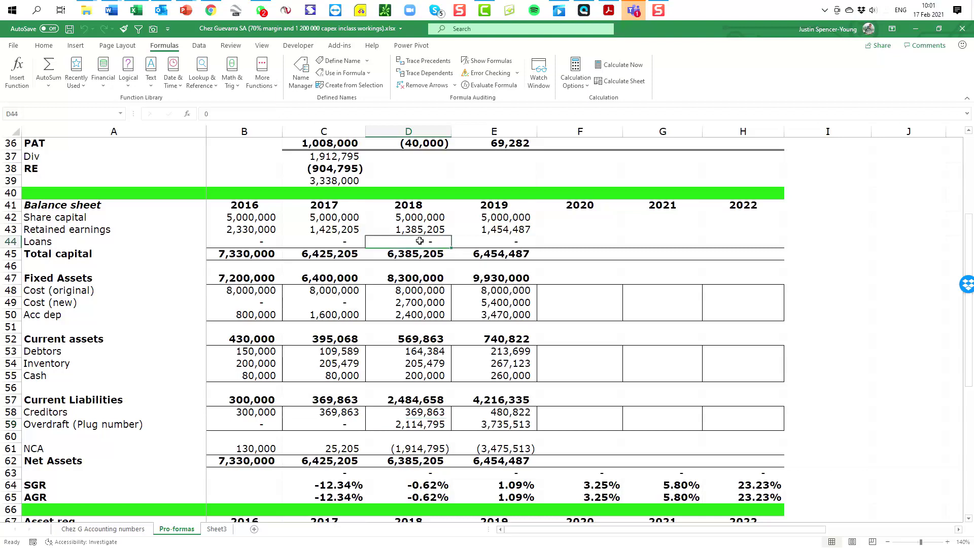
{"action": "left_click", "coordinate": [416, 423]}
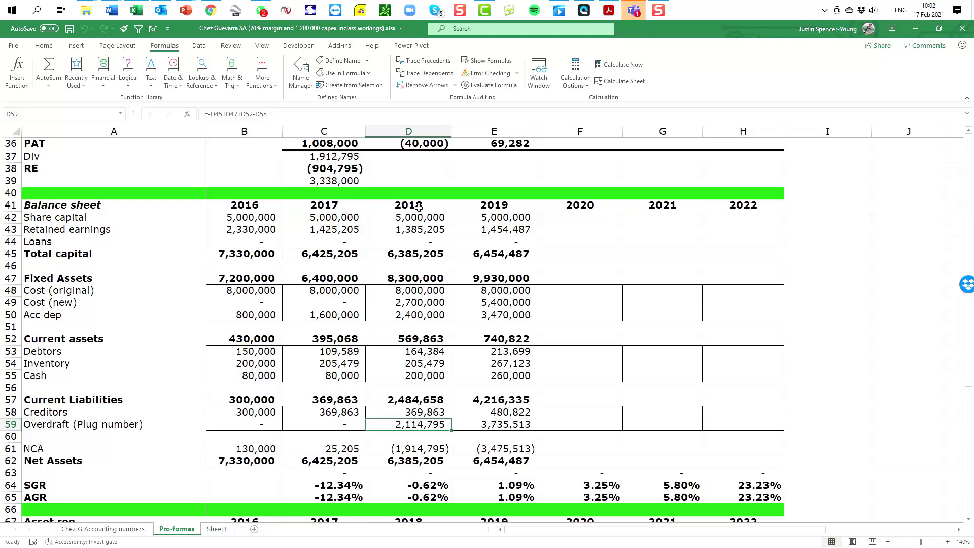
{"action": "left_click", "coordinate": [415, 280]}
{"action": "left_click_drag", "start_coordinate": [415, 288], "coordinate": [414, 316]}
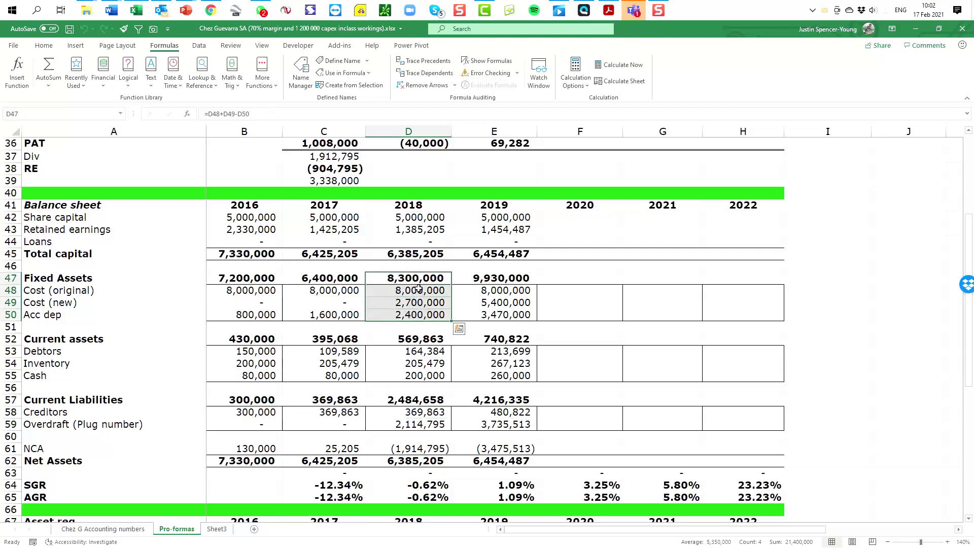
{"action": "left_click", "coordinate": [11, 290]}
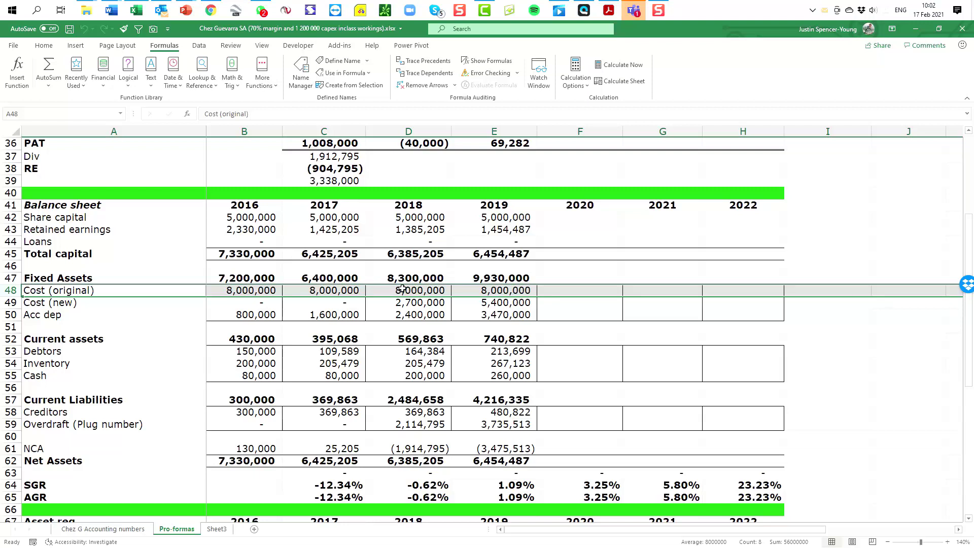
{"action": "left_click", "coordinate": [262, 292]}
{"action": "left_click", "coordinate": [298, 292]}
{"action": "left_click", "coordinate": [410, 290]}
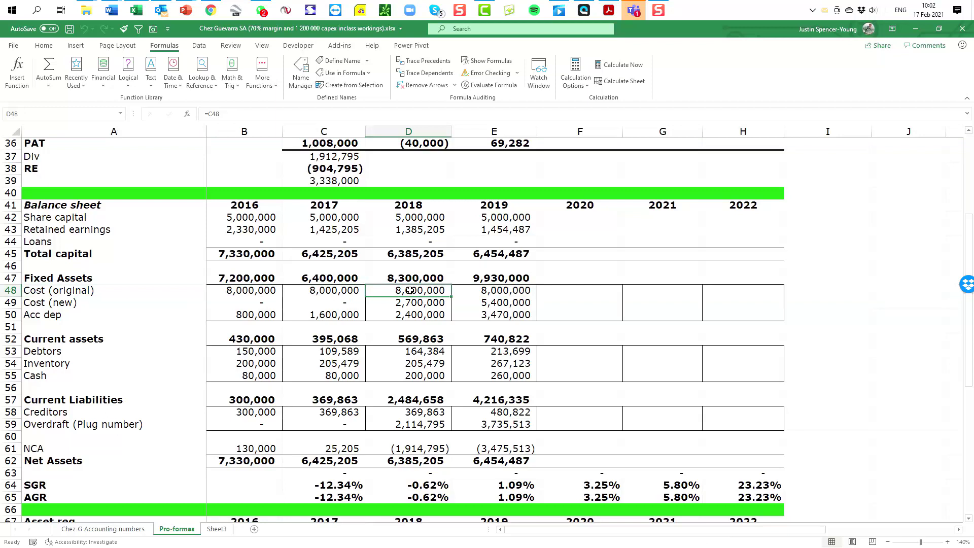
{"action": "left_click", "coordinate": [11, 302]}
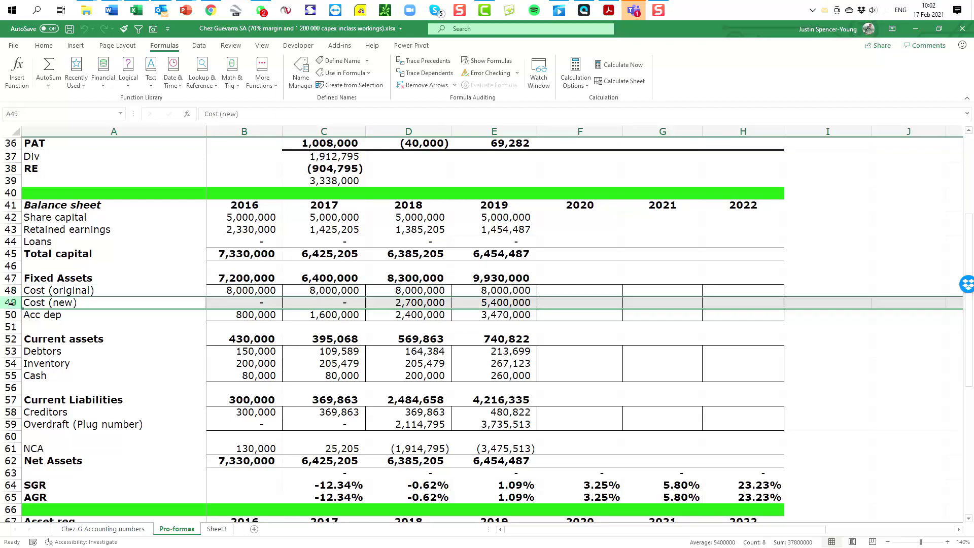
{"action": "left_click", "coordinate": [412, 303]}
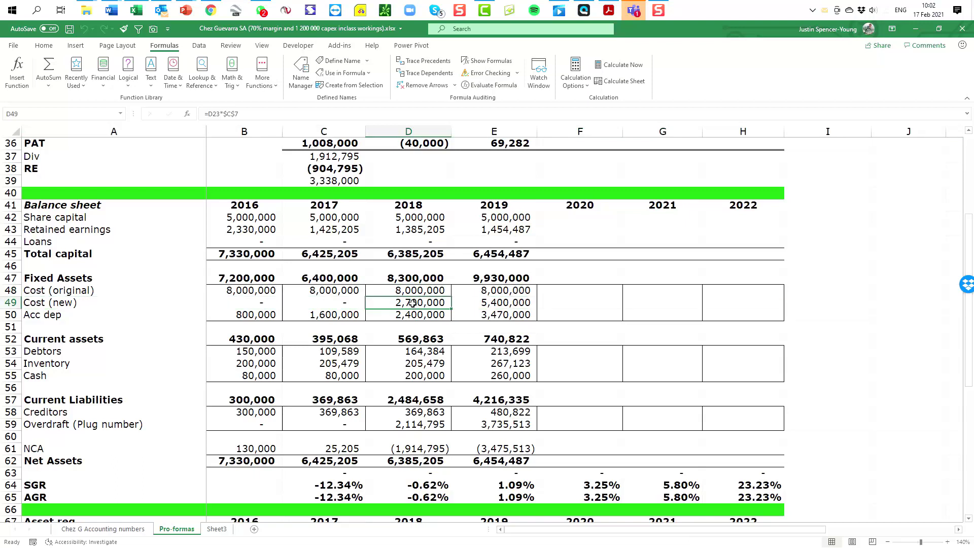
{"action": "left_click", "coordinate": [480, 303]}
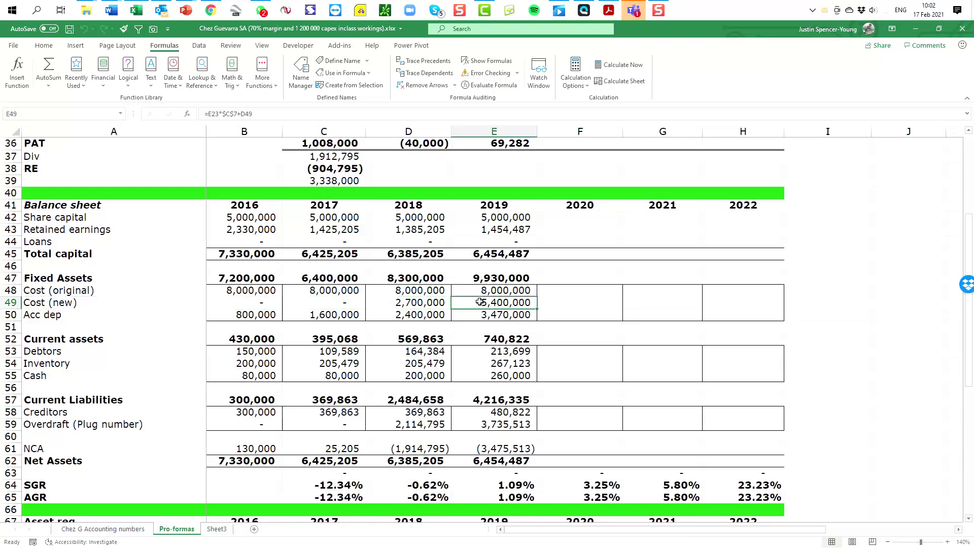
{"action": "left_click", "coordinate": [11, 314]}
{"action": "left_click", "coordinate": [427, 317]}
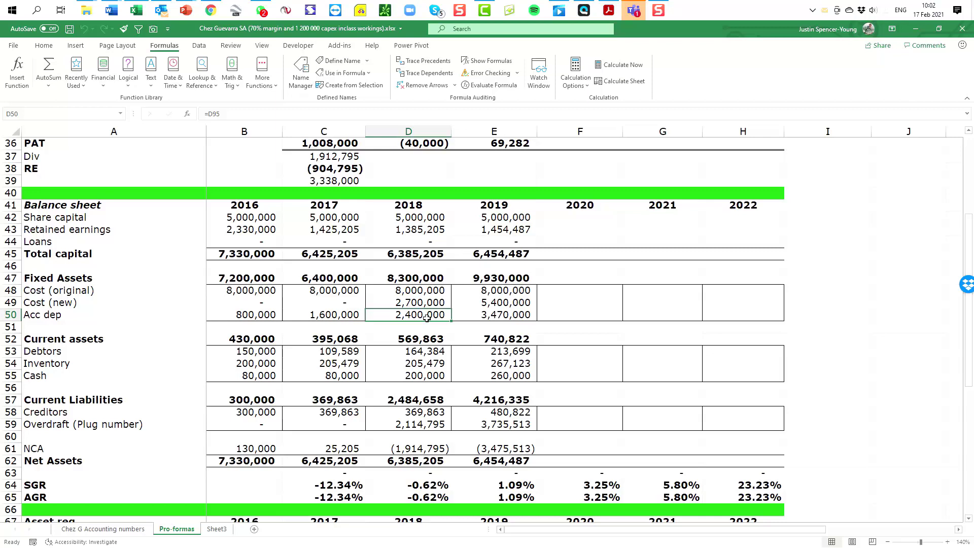
{"action": "left_click", "coordinate": [414, 278]}
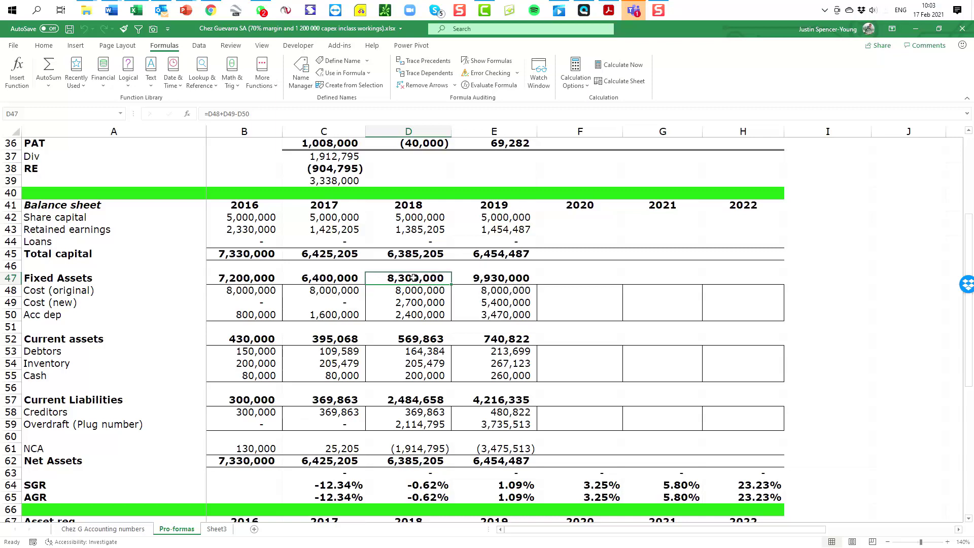
{"action": "left_click", "coordinate": [408, 316]}
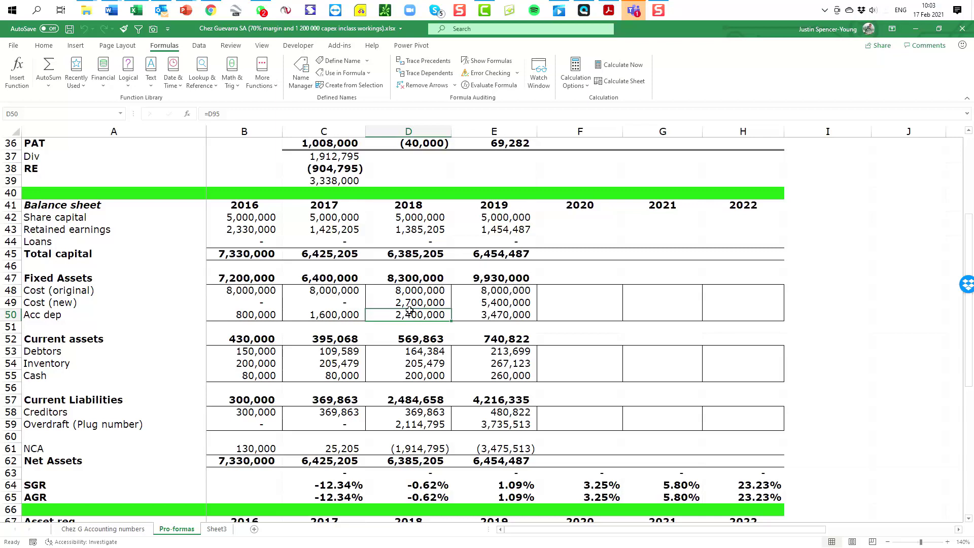
- Scroll to the asset register and inspect Café - 10's 2016 cost, depreciation, accumulated depreciation and NBV formulas
{"action": "scroll", "coordinate": [410, 307], "scroll_direction": "down", "scroll_amount": 7}
{"action": "scroll", "coordinate": [410, 300], "scroll_direction": "down", "scroll_amount": 2}
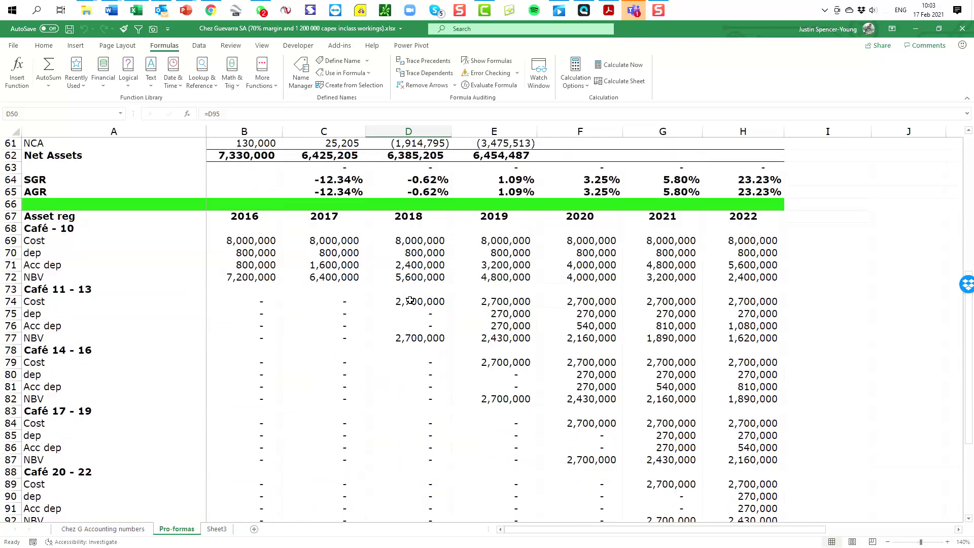
{"action": "scroll", "coordinate": [410, 300], "scroll_direction": "down", "scroll_amount": 2}
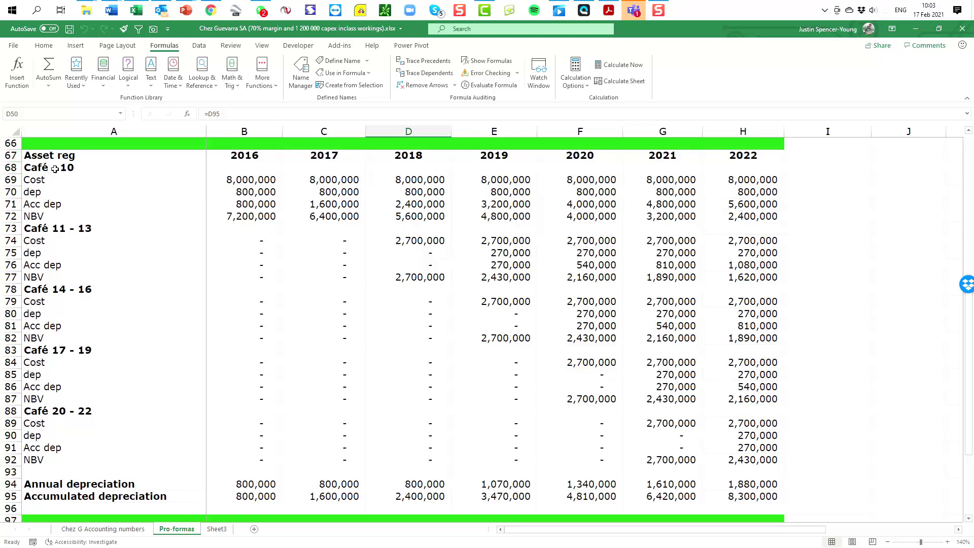
{"action": "left_click", "coordinate": [243, 181]}
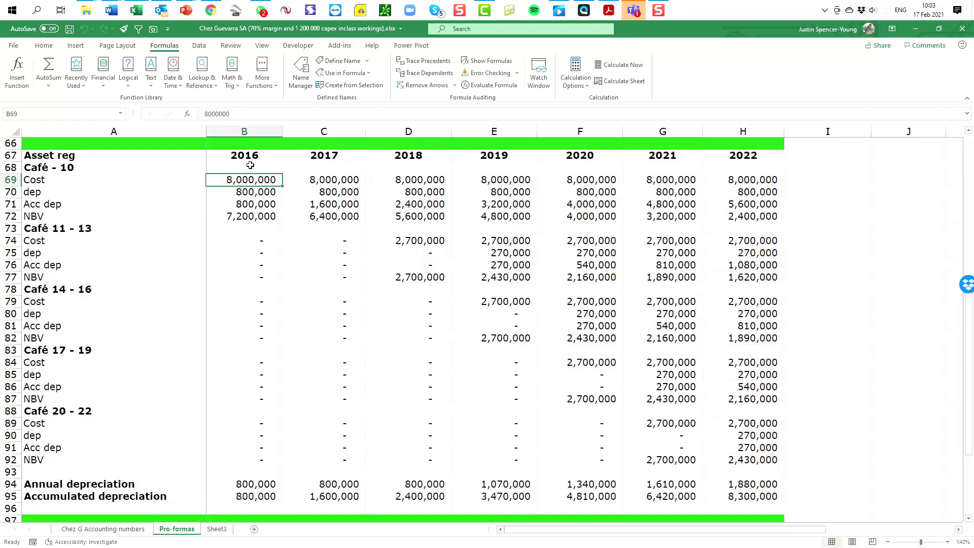
{"action": "left_click", "coordinate": [247, 193]}
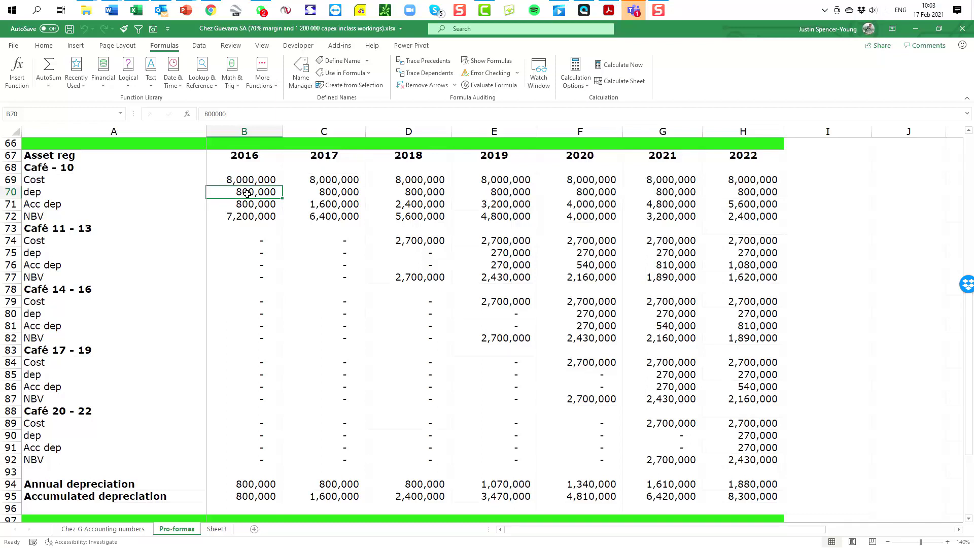
{"action": "left_click", "coordinate": [248, 206]}
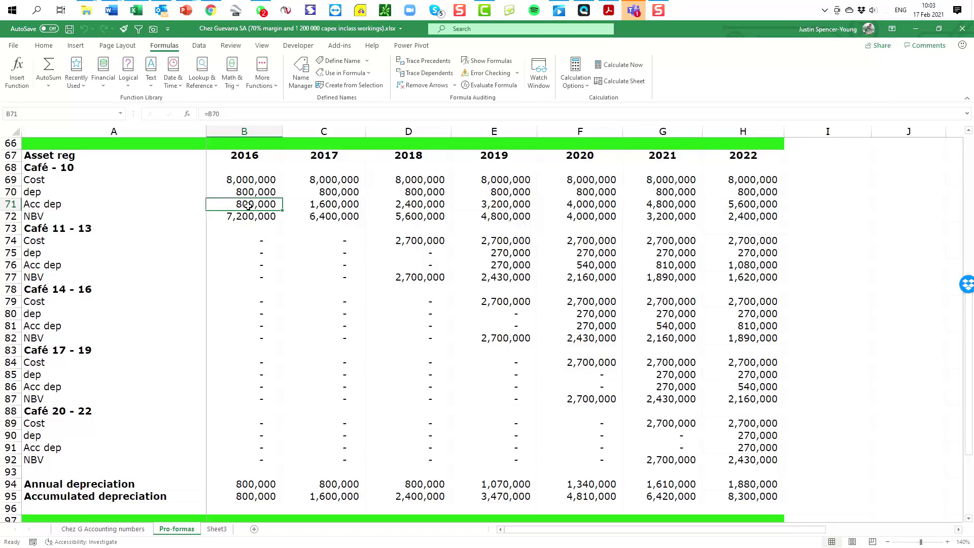
{"action": "left_click", "coordinate": [249, 181]}
{"action": "left_click", "coordinate": [250, 205]}
{"action": "left_click", "coordinate": [249, 217]}
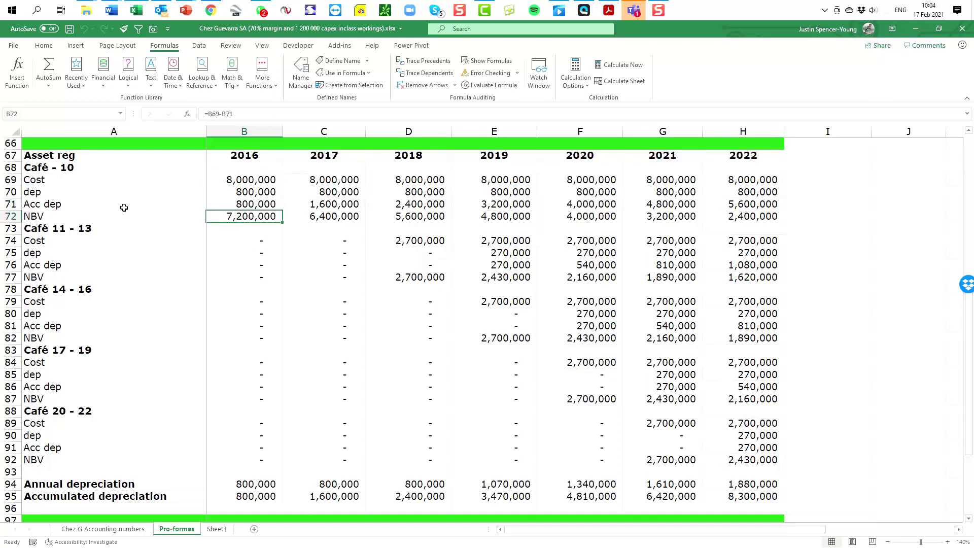
{"action": "left_click", "coordinate": [249, 204]}
- Check Café - 10 accumulated depreciation and NBV formulas across 2017–2022, reaching 5,600,000
{"action": "left_click", "coordinate": [311, 204]}
{"action": "left_click", "coordinate": [406, 206]}
{"action": "left_click", "coordinate": [501, 211]}
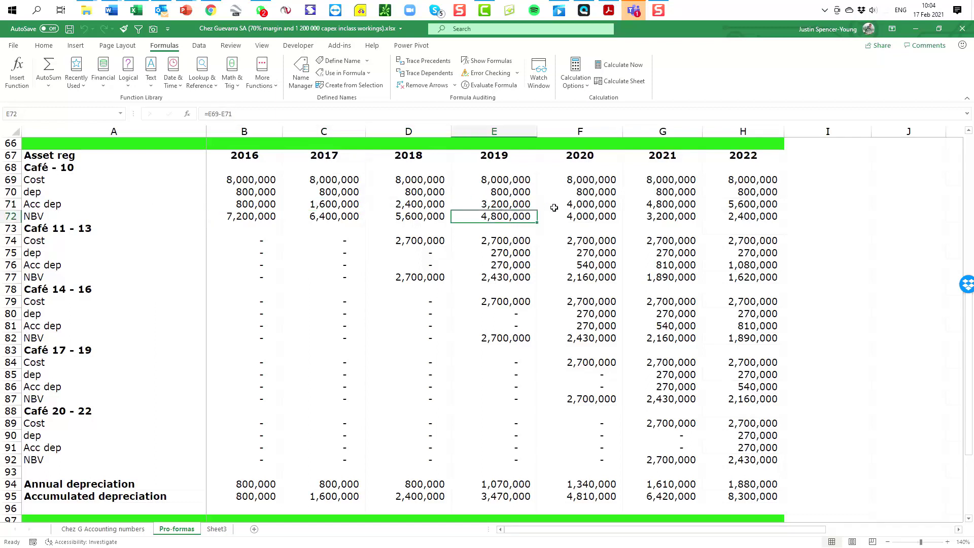
{"action": "left_click", "coordinate": [651, 204]}
{"action": "left_click", "coordinate": [740, 204]}
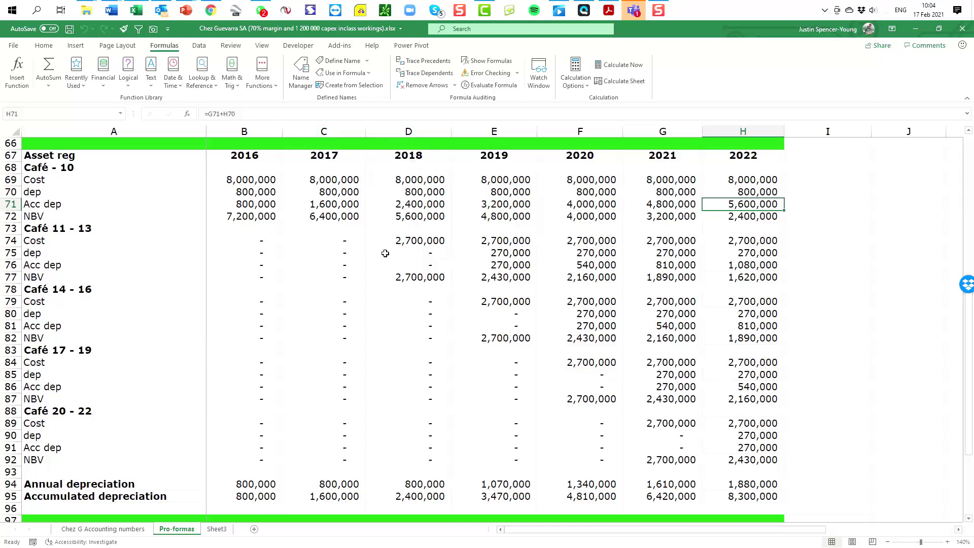
{"action": "left_click", "coordinate": [410, 242]}
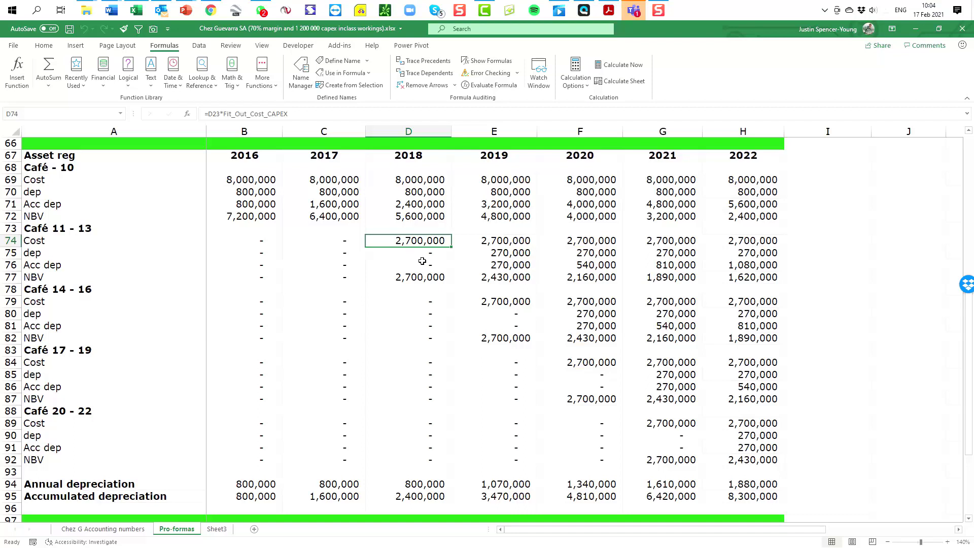
{"action": "left_click", "coordinate": [494, 242]}
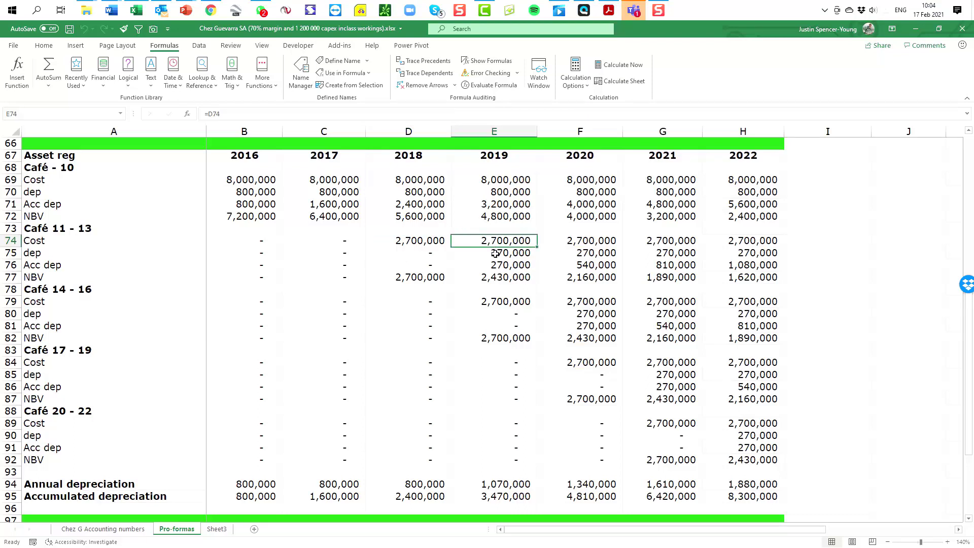
{"action": "left_click", "coordinate": [494, 252]}
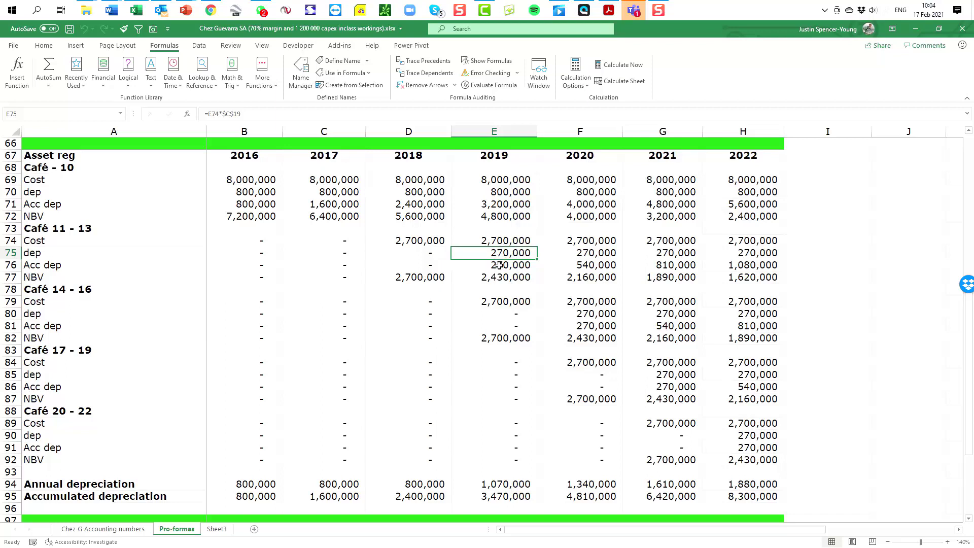
{"action": "left_click", "coordinate": [499, 265]}
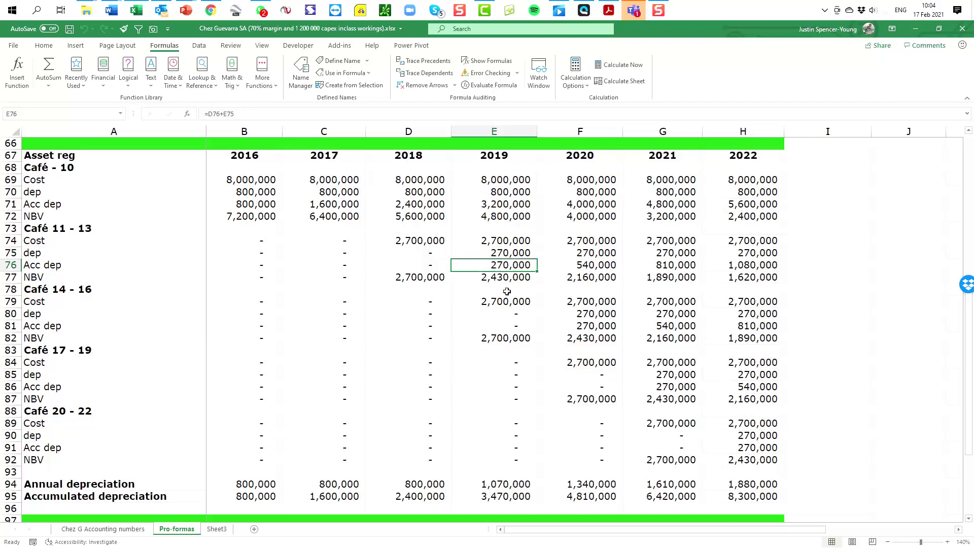
{"action": "left_click", "coordinate": [502, 277]}
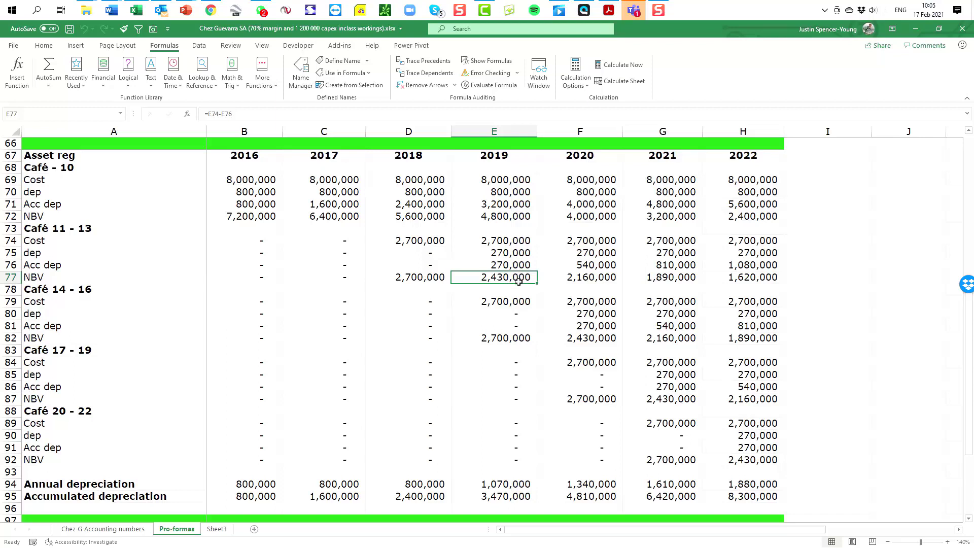
{"action": "left_click", "coordinate": [503, 192]}
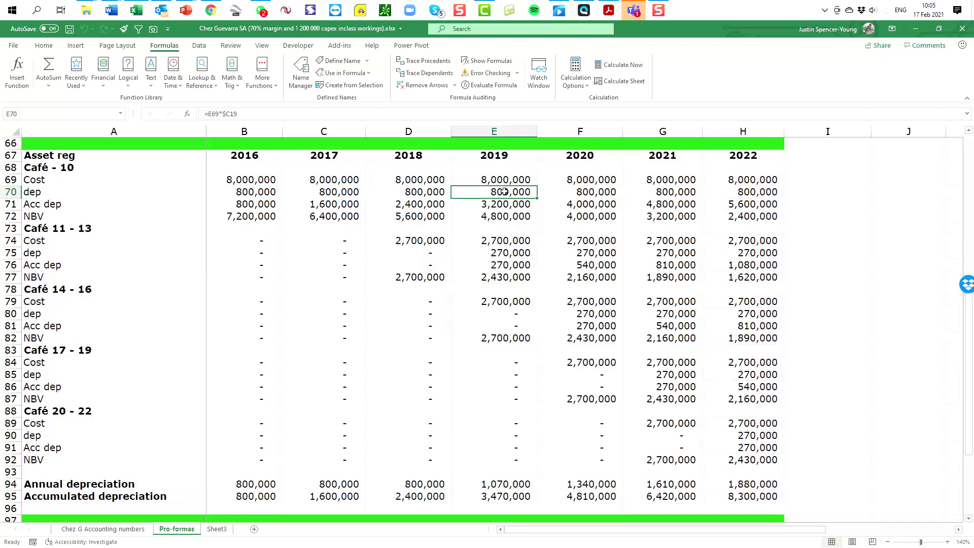
{"action": "left_click", "coordinate": [502, 253]}
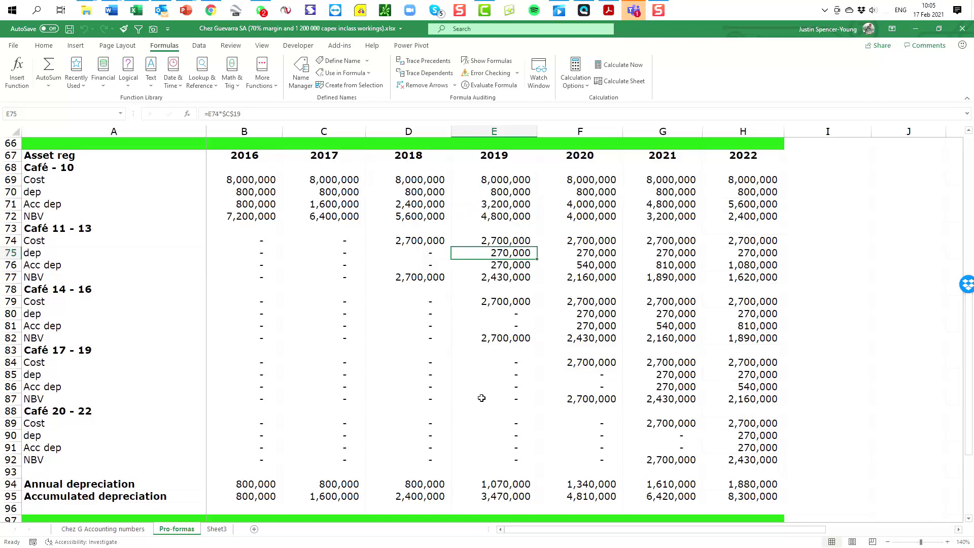
{"action": "left_click", "coordinate": [506, 483]}
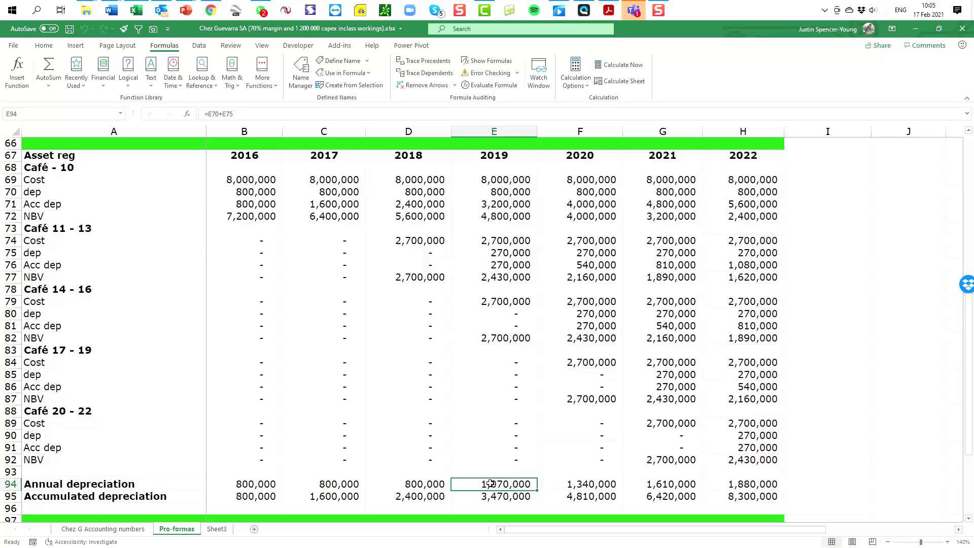
{"action": "scroll", "coordinate": [500, 422], "scroll_direction": "up", "scroll_amount": 3}
{"action": "scroll", "coordinate": [499, 422], "scroll_direction": "up", "scroll_amount": 12}
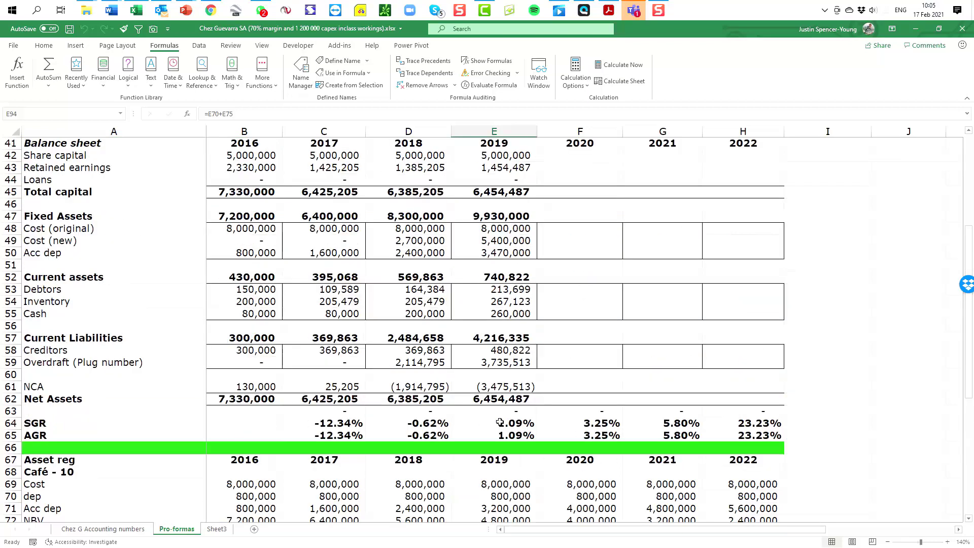
{"action": "left_click", "coordinate": [506, 265]}
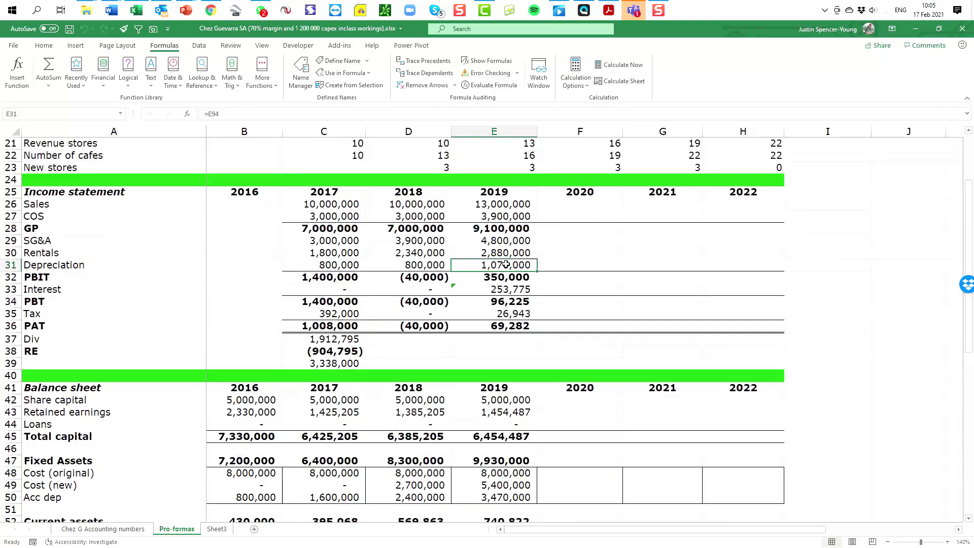
{"action": "scroll", "coordinate": [506, 265], "scroll_direction": "down", "scroll_amount": 5}
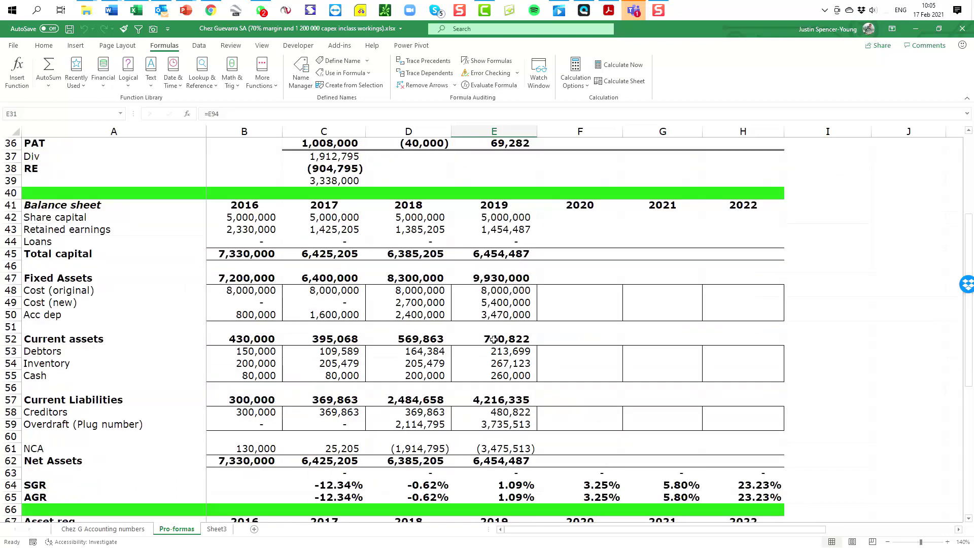
{"action": "left_click", "coordinate": [499, 292]}
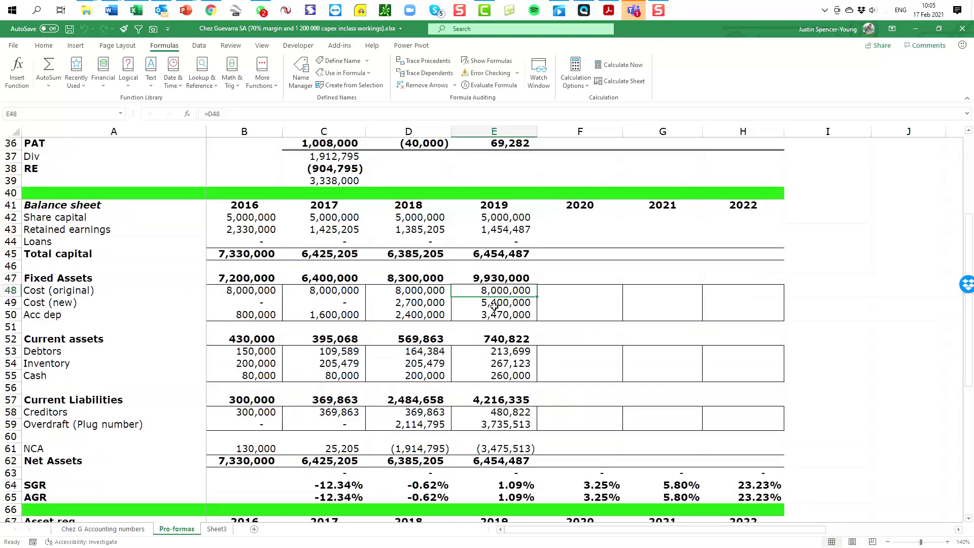
{"action": "left_click", "coordinate": [493, 305]}
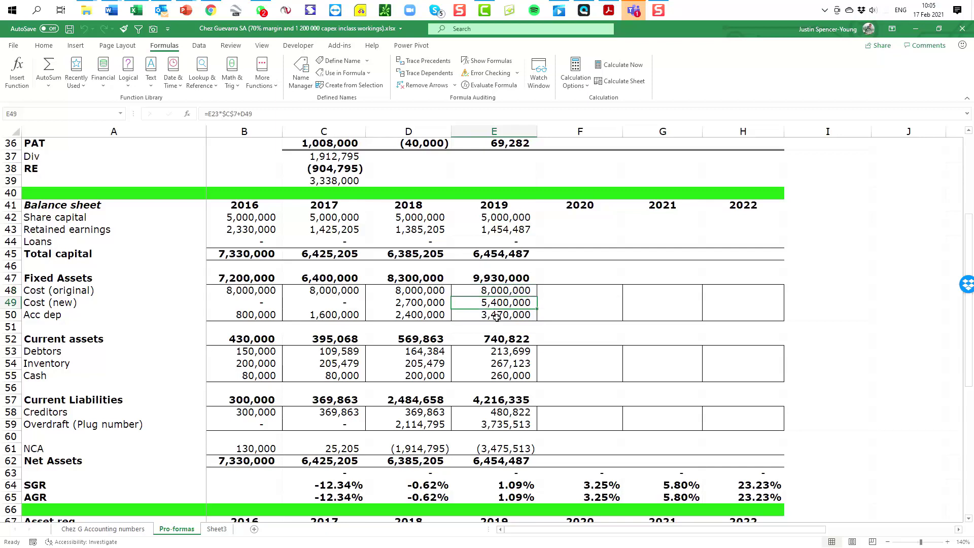
{"action": "left_click", "coordinate": [497, 315]}
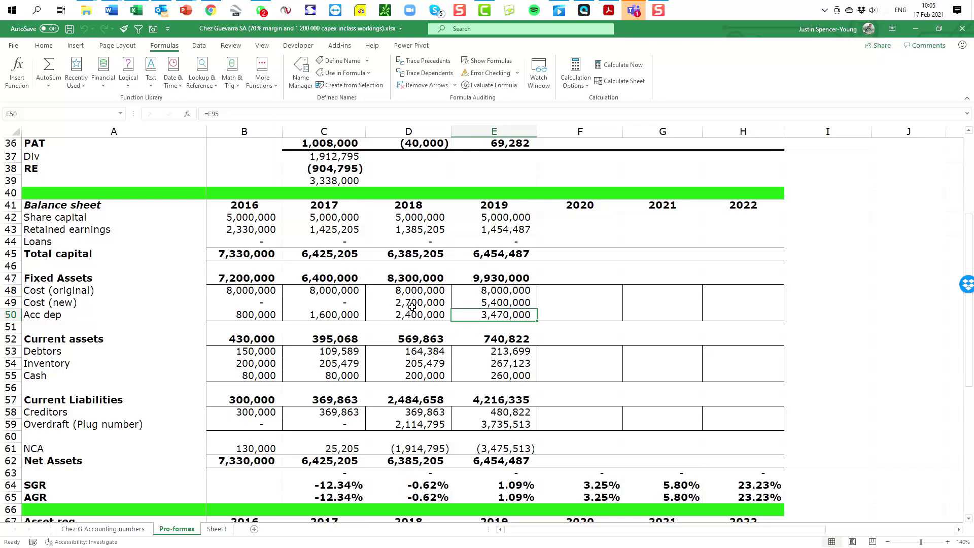
{"action": "scroll", "coordinate": [442, 306], "scroll_direction": "down", "scroll_amount": 5}
{"action": "scroll", "coordinate": [442, 308], "scroll_direction": "down", "scroll_amount": 3}
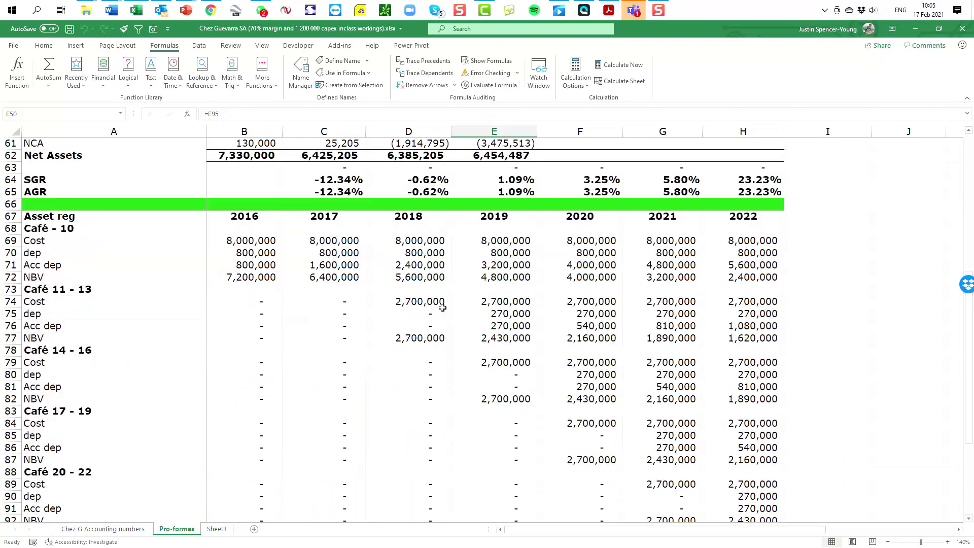
{"action": "scroll", "coordinate": [443, 315], "scroll_direction": "down", "scroll_amount": 2}
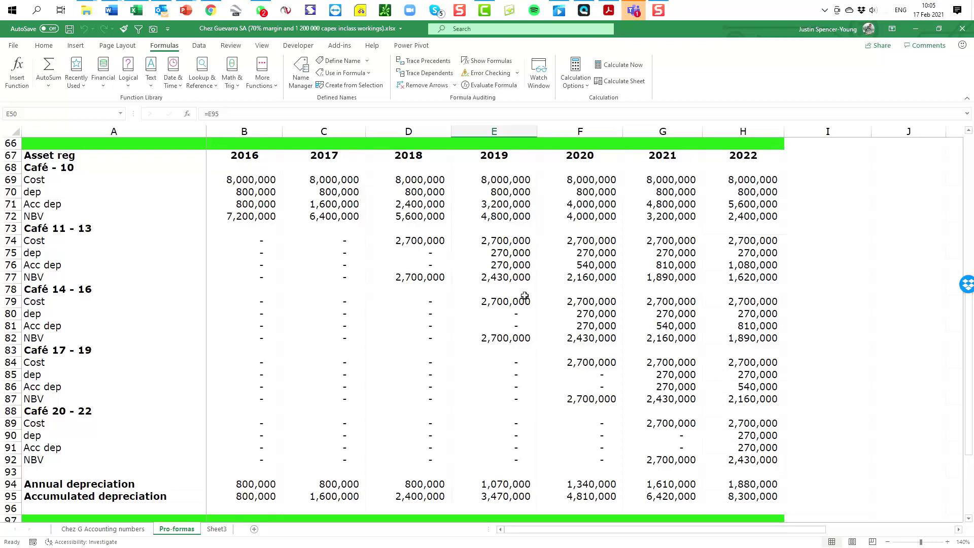
{"action": "scroll", "coordinate": [524, 295], "scroll_direction": "up", "scroll_amount": 8}
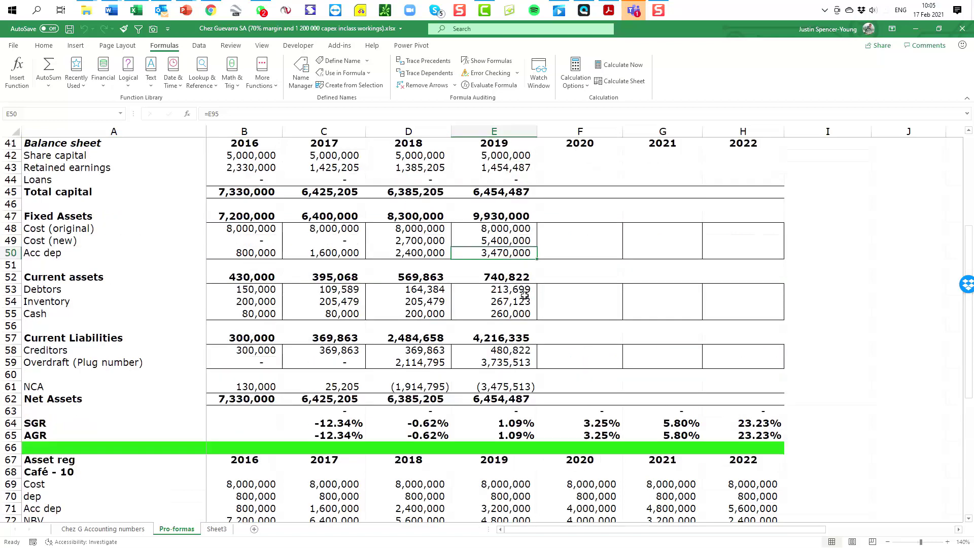
{"action": "left_click", "coordinate": [414, 292]}
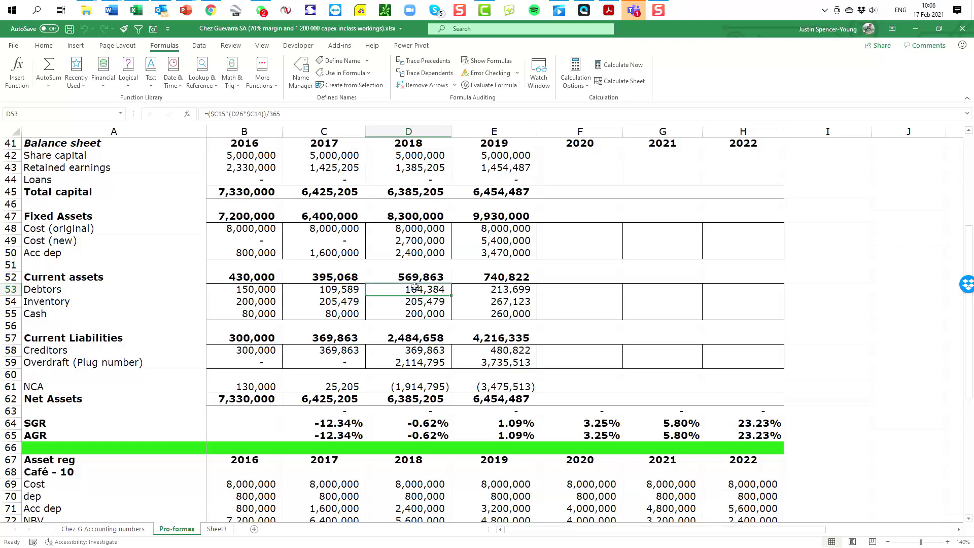
{"action": "double_click", "coordinate": [415, 287]}
{"action": "scroll", "coordinate": [425, 321], "scroll_direction": "down", "scroll_amount": 2}
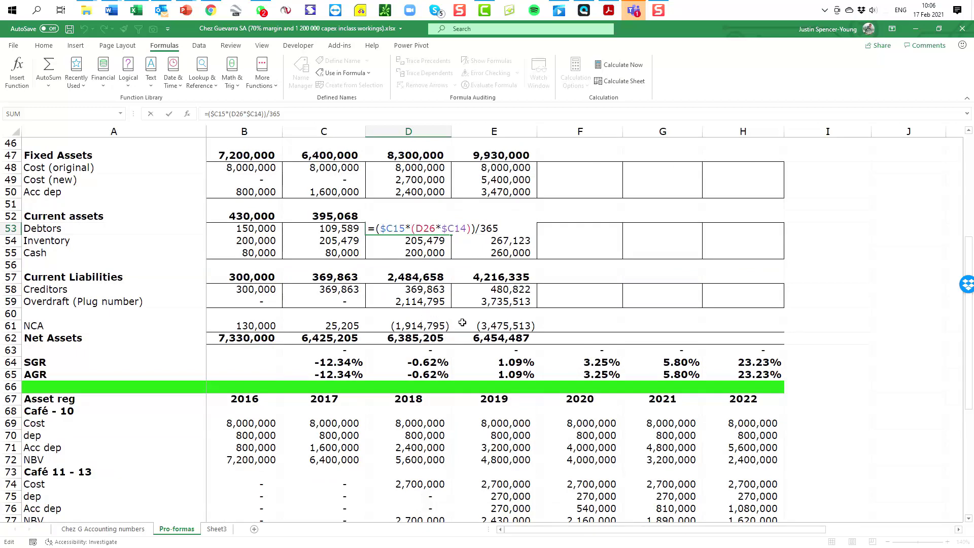
{"action": "scroll", "coordinate": [398, 301], "scroll_direction": "up", "scroll_amount": 4}
{"action": "scroll", "coordinate": [399, 301], "scroll_direction": "up", "scroll_amount": 10}
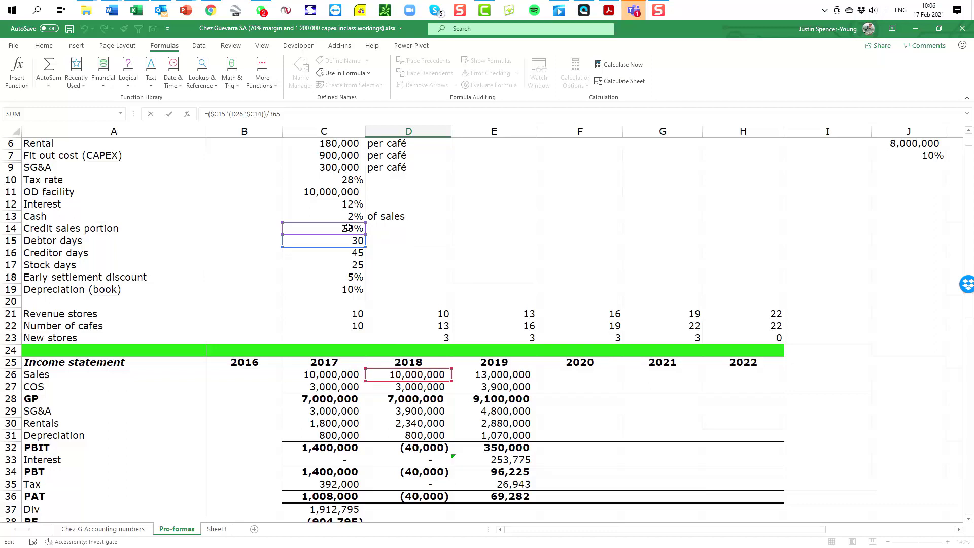
{"action": "left_click", "coordinate": [344, 242]}
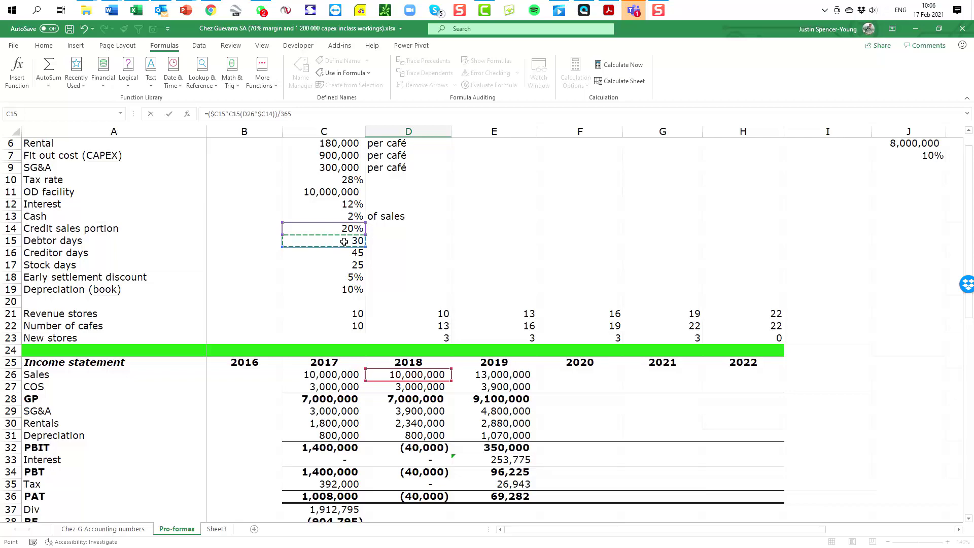
{"action": "key", "text": "BackSpace"}
{"action": "key", "text": "BackSpace"}
{"action": "key", "text": "BackSpace"}
{"action": "key", "text": "Return"}
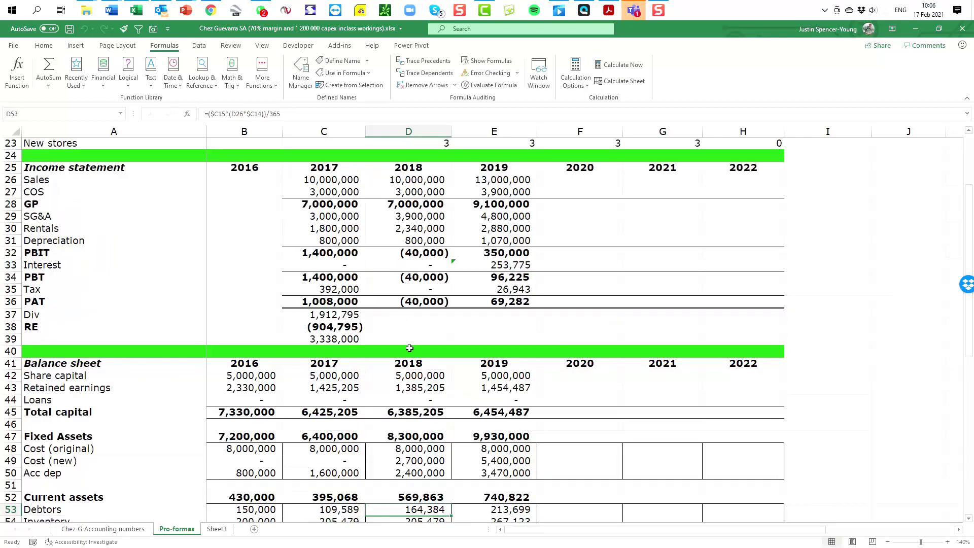
{"action": "scroll", "coordinate": [409, 348], "scroll_direction": "down", "scroll_amount": 3}
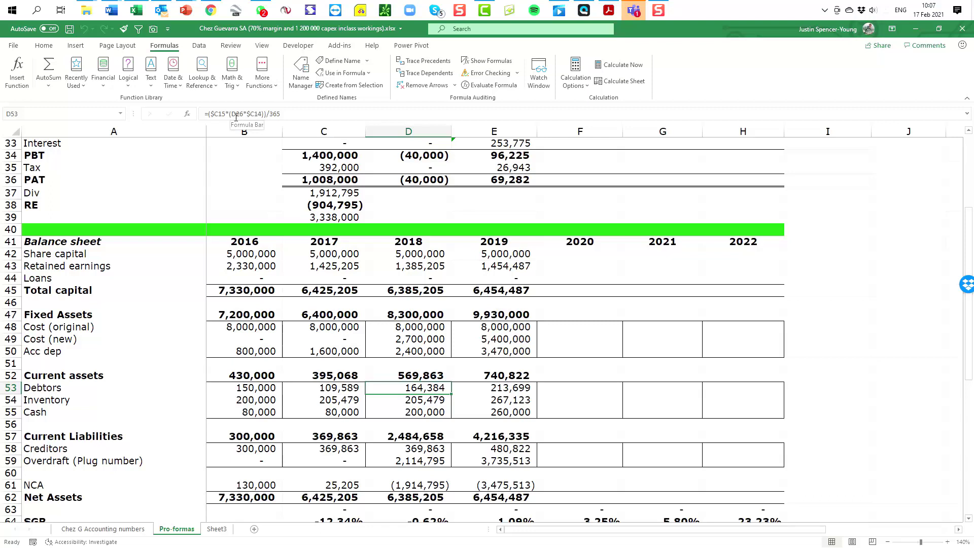
{"action": "left_click", "coordinate": [423, 401]}
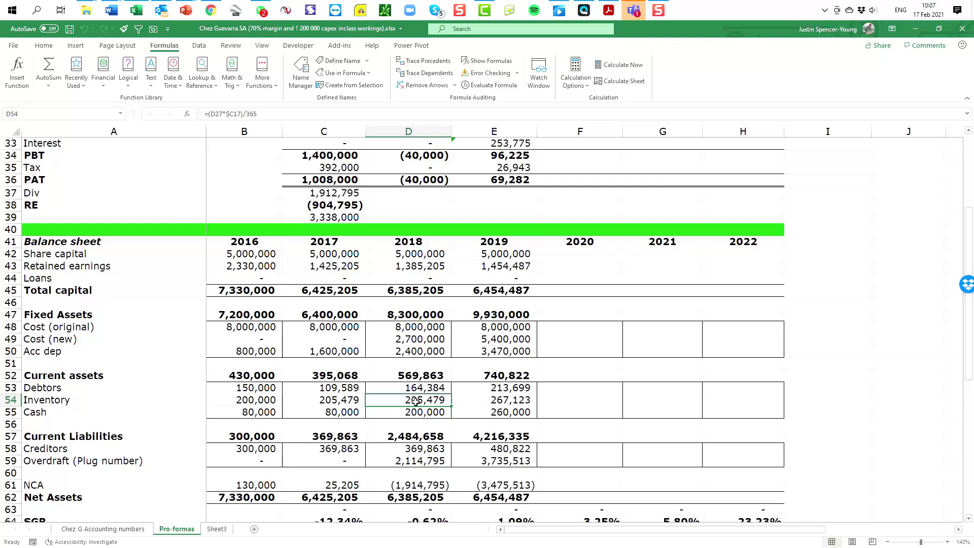
{"action": "double_click", "coordinate": [415, 402]}
{"action": "scroll", "coordinate": [416, 401], "scroll_direction": "up", "scroll_amount": 5}
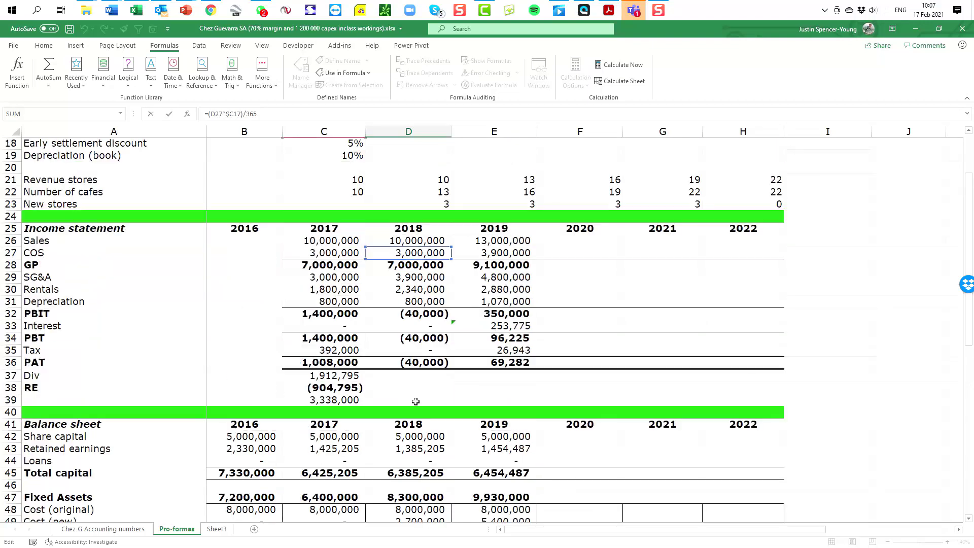
{"action": "scroll", "coordinate": [416, 402], "scroll_direction": "up", "scroll_amount": 4}
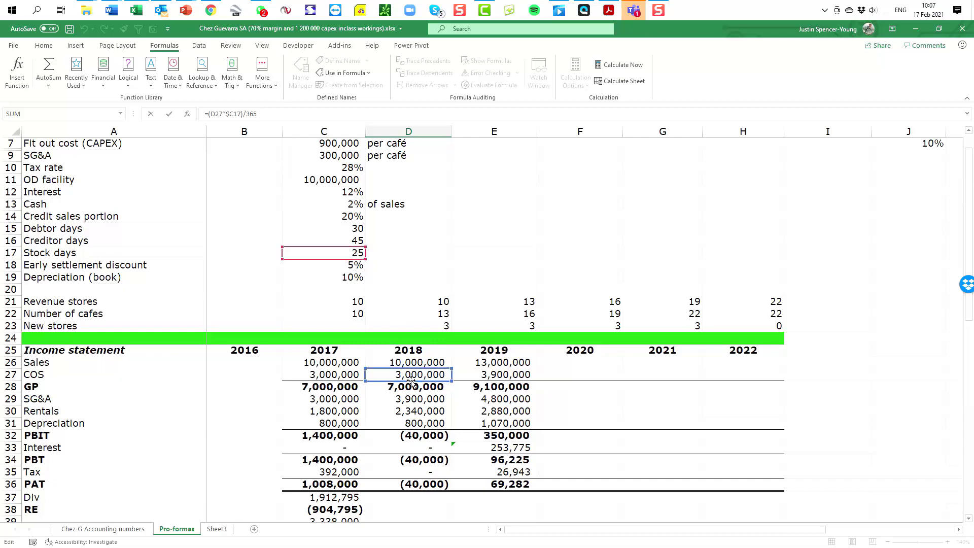
{"action": "key", "text": "ctrl+Return"}
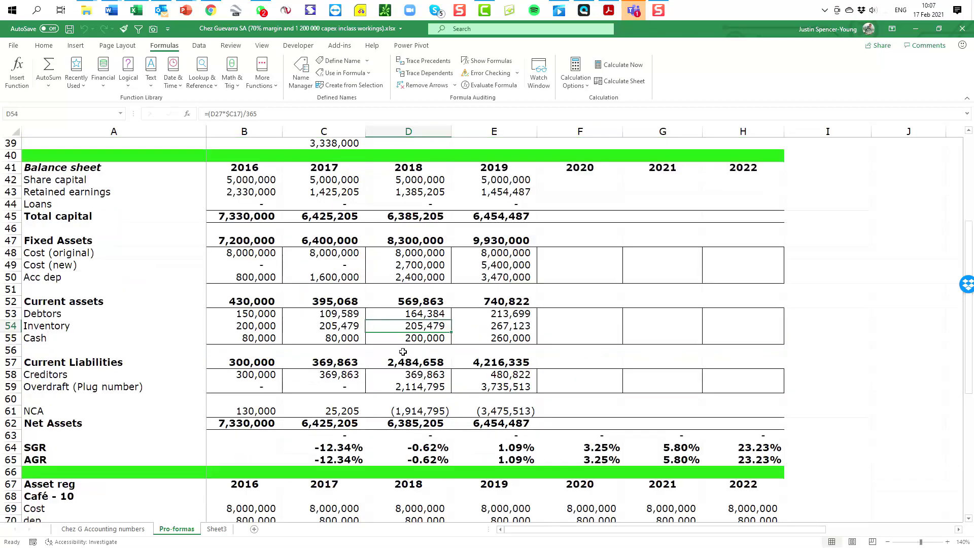
{"action": "left_click", "coordinate": [406, 338]}
{"action": "double_click", "coordinate": [405, 338]}
{"action": "scroll", "coordinate": [406, 339], "scroll_direction": "up", "scroll_amount": 10}
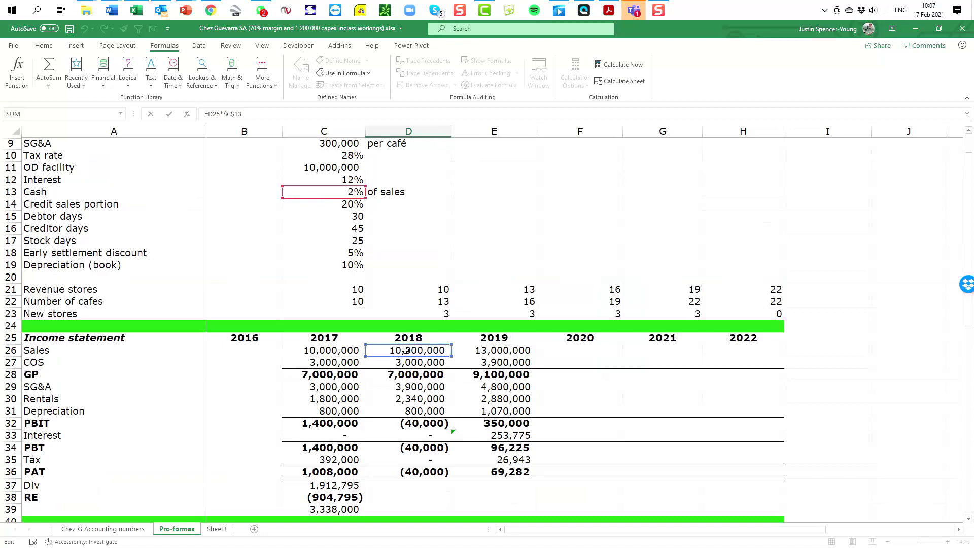
{"action": "key", "text": "Return"}
{"action": "left_click_drag", "start_coordinate": [415, 351], "coordinate": [415, 375]}
{"action": "left_click", "coordinate": [411, 340]}
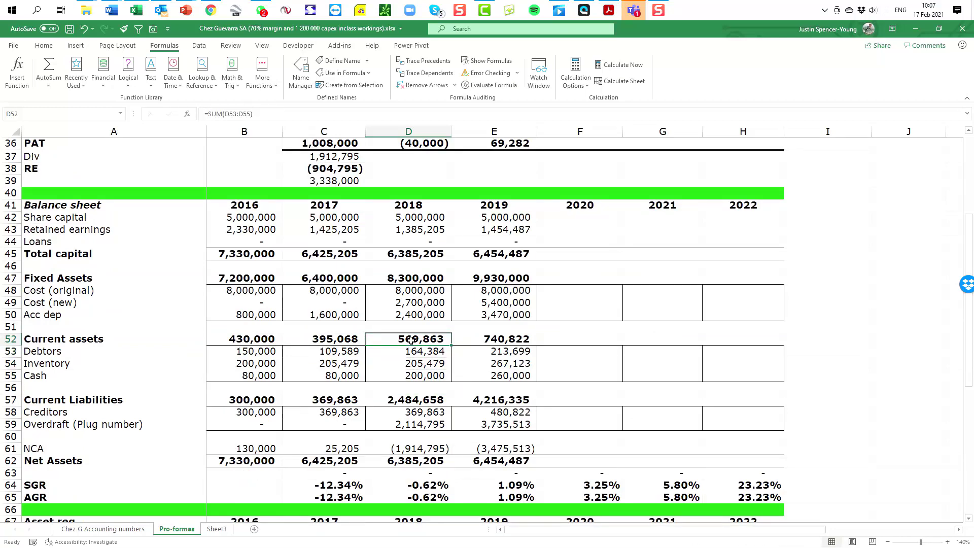
{"action": "scroll", "coordinate": [410, 339], "scroll_direction": "down", "scroll_amount": 3}
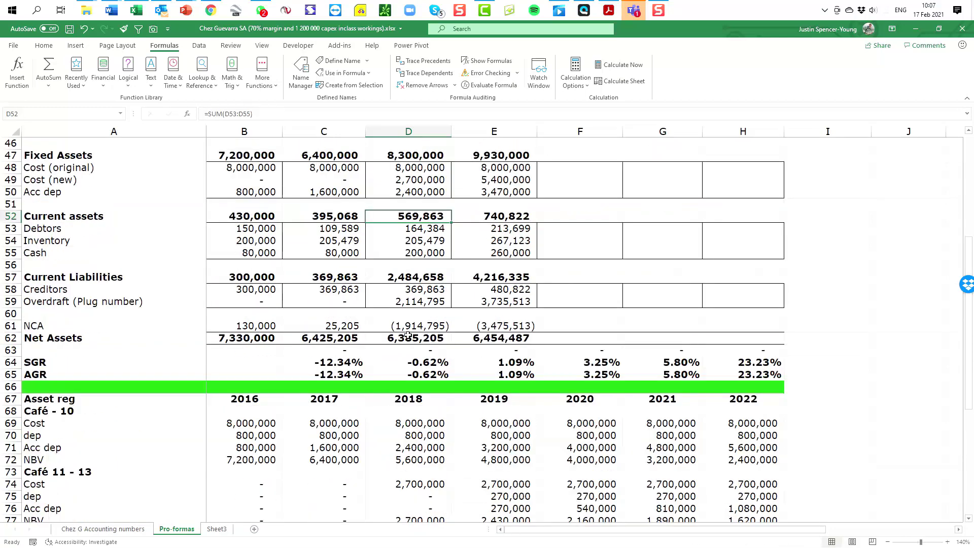
- Commit 2018 creditors as =(D27*$C16)/365, giving 369,863, and review the 2018 capital figures
{"action": "left_click", "coordinate": [410, 289]}
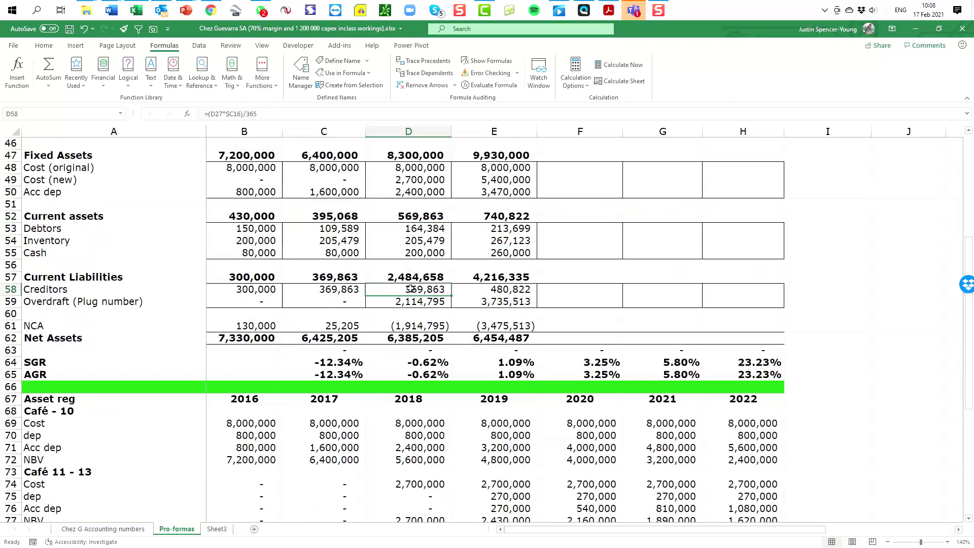
{"action": "double_click", "coordinate": [411, 289]}
{"action": "scroll", "coordinate": [411, 289], "scroll_direction": "up", "scroll_amount": 10}
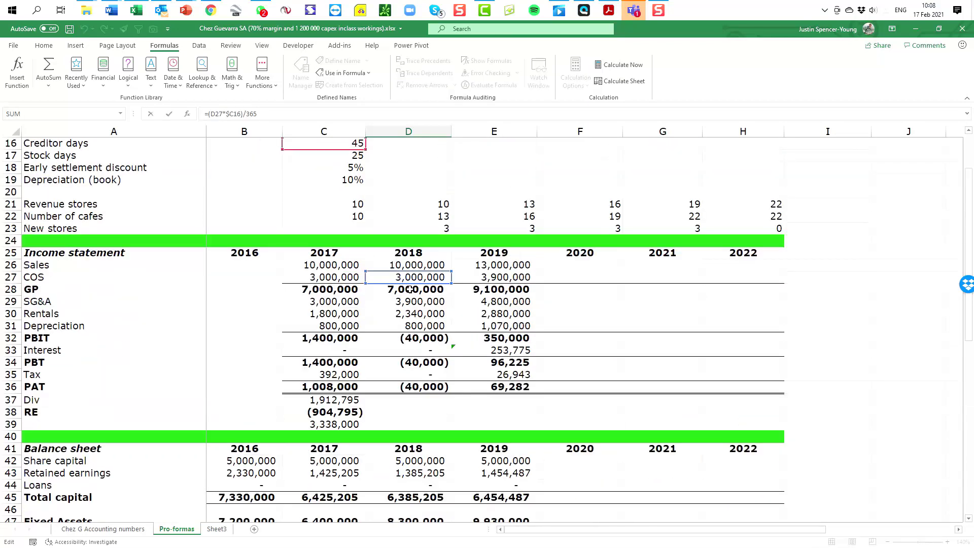
{"action": "scroll", "coordinate": [411, 289], "scroll_direction": "up", "scroll_amount": 5}
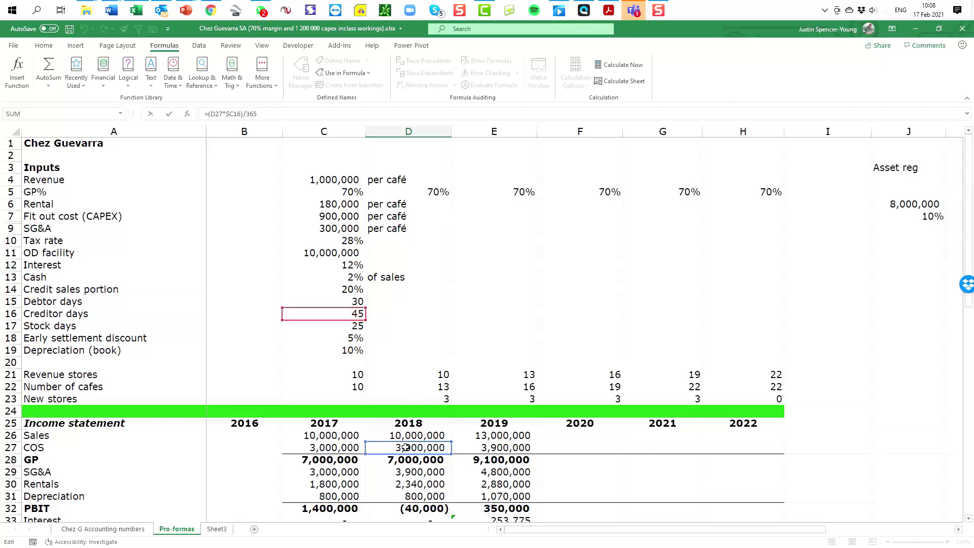
{"action": "scroll", "coordinate": [406, 447], "scroll_direction": "down", "scroll_amount": 13}
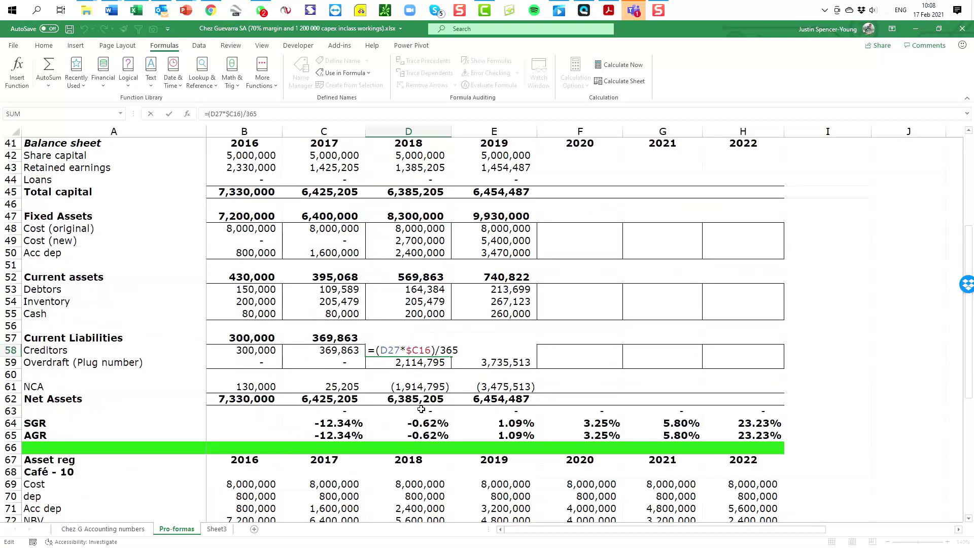
{"action": "key", "text": "ctrl+Return"}
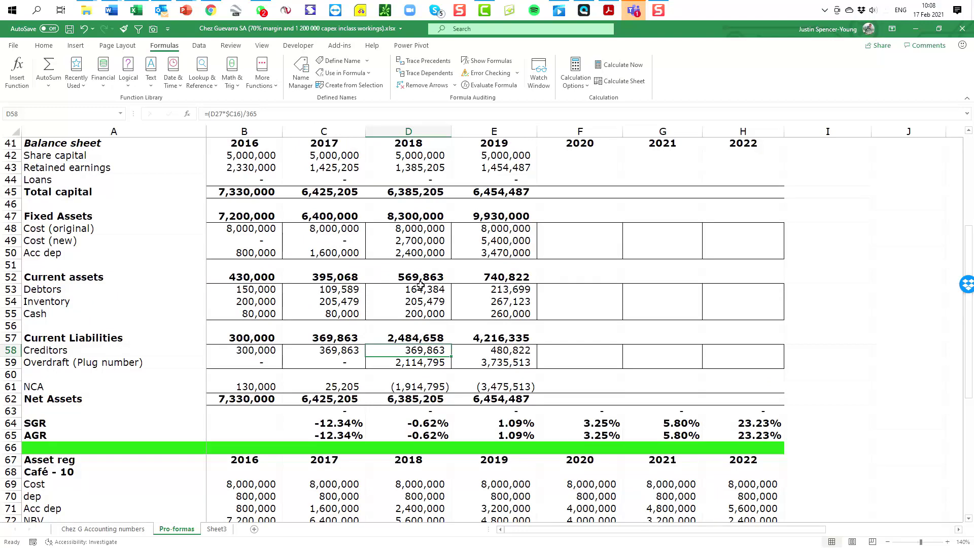
{"action": "left_click_drag", "start_coordinate": [410, 154], "coordinate": [410, 187]}
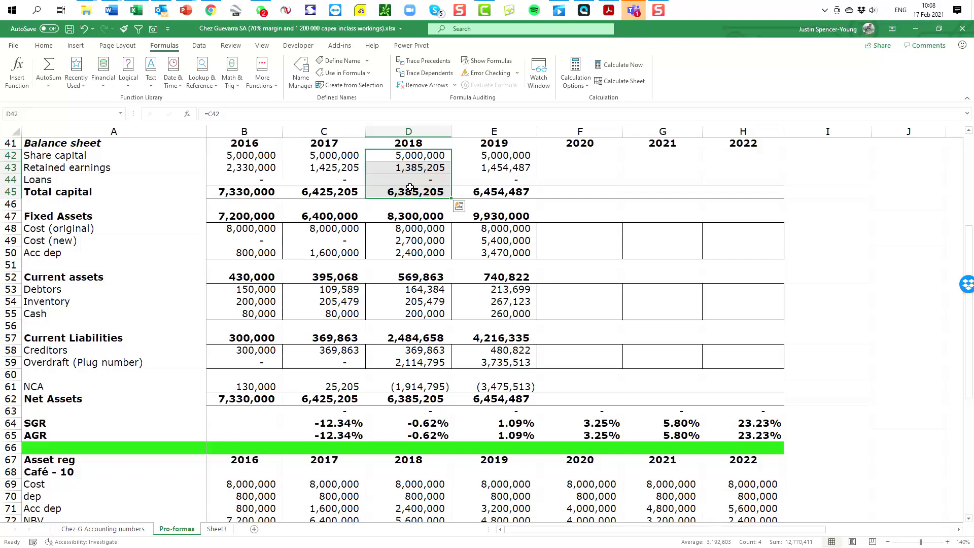
- Set 2018 Net Assets (D62) to =D45 so it equals total capital of 6,385,205
{"action": "left_click", "coordinate": [414, 217]}
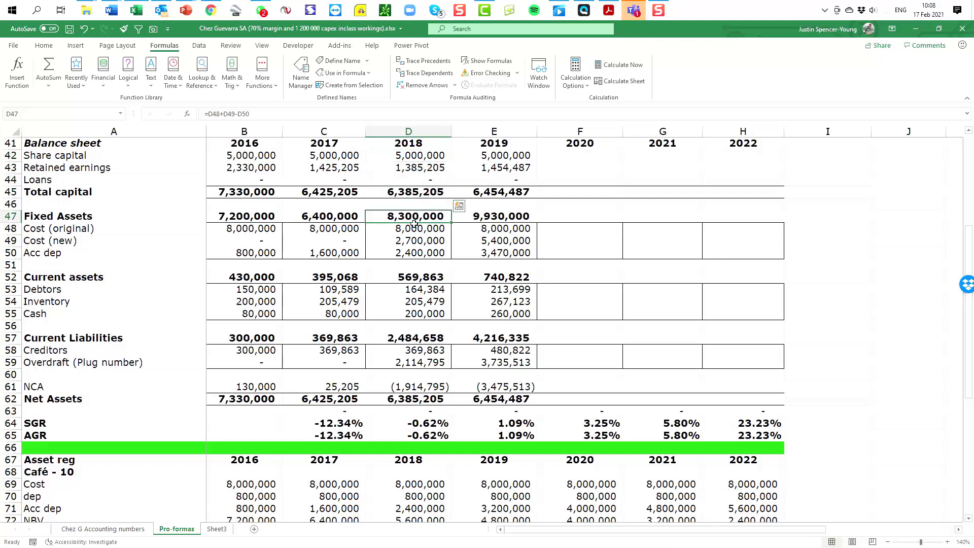
{"action": "left_click_drag", "start_coordinate": [414, 223], "coordinate": [409, 395]}
{"action": "left_click", "coordinate": [413, 364]}
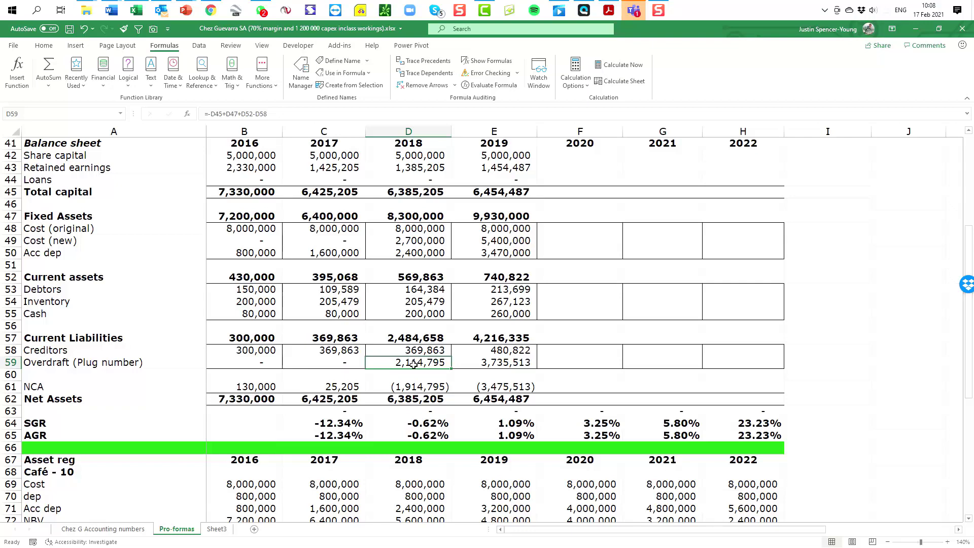
{"action": "left_click", "coordinate": [411, 399]}
{"action": "double_click", "coordinate": [411, 399]}
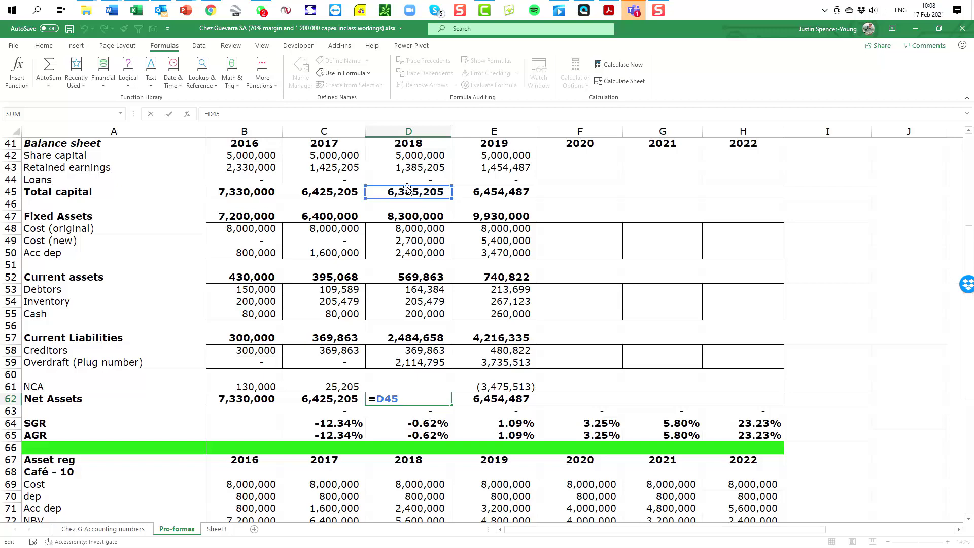
{"action": "key", "text": "Return"}
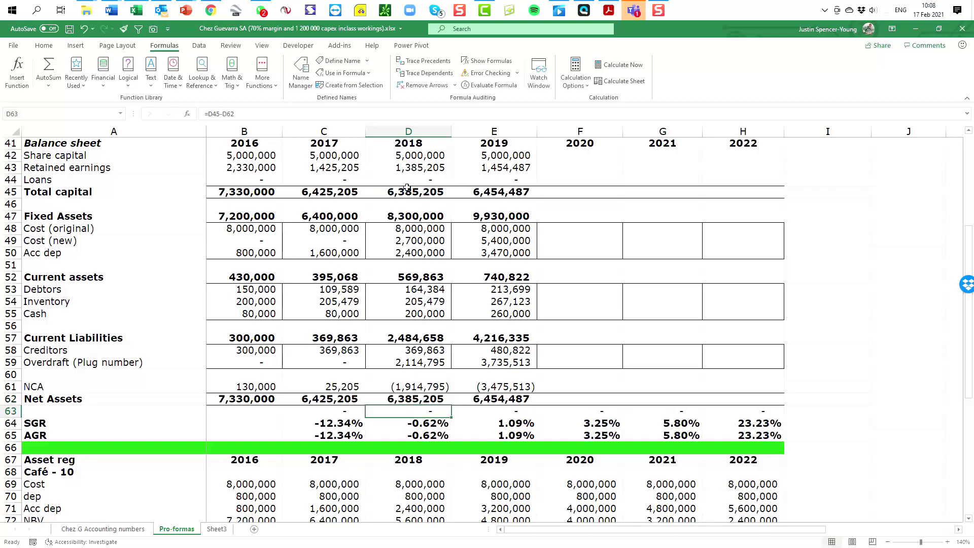
- Confirm the 2018 overdraft plug =-D45+D47+D52-D58, giving 2,114,795
{"action": "left_click", "coordinate": [413, 365]}
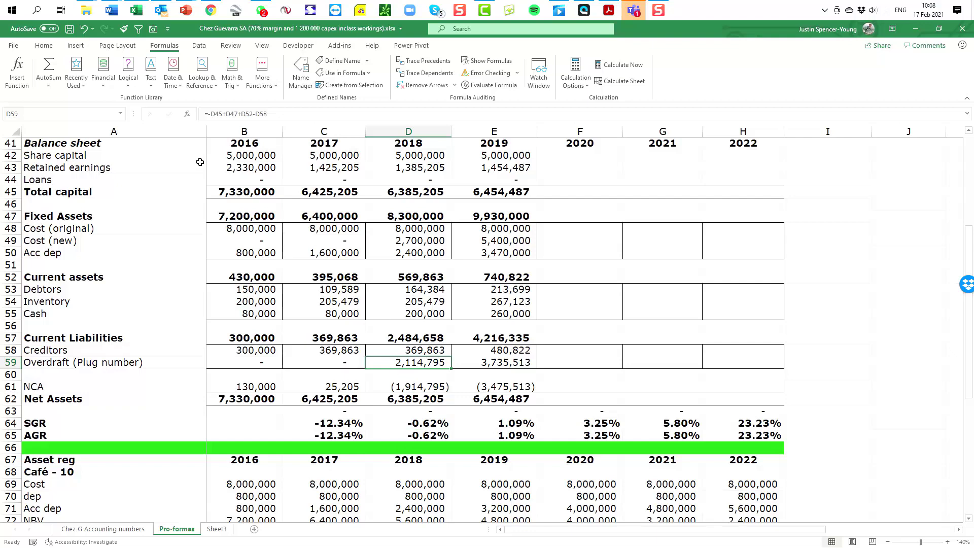
{"action": "double_click", "coordinate": [409, 362]}
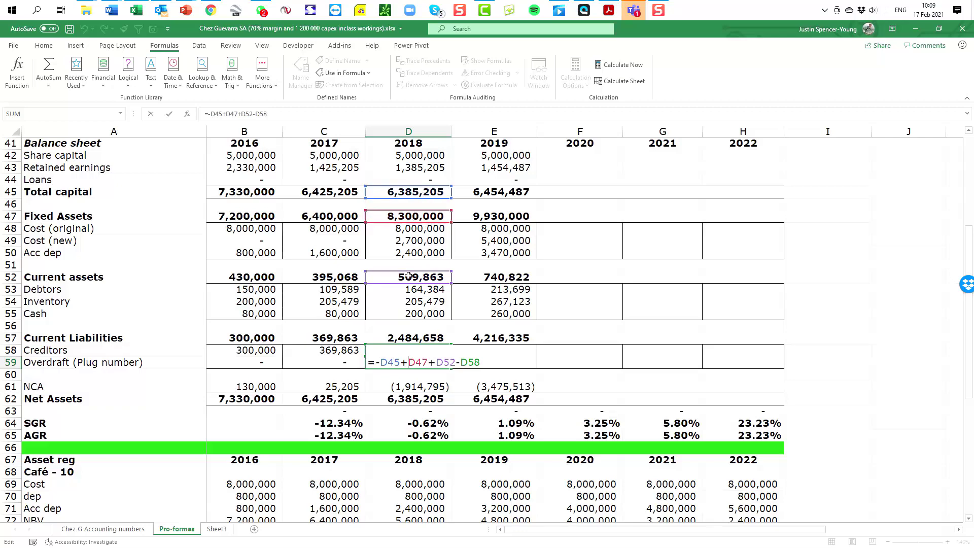
{"action": "key", "text": "ctrl+Return"}
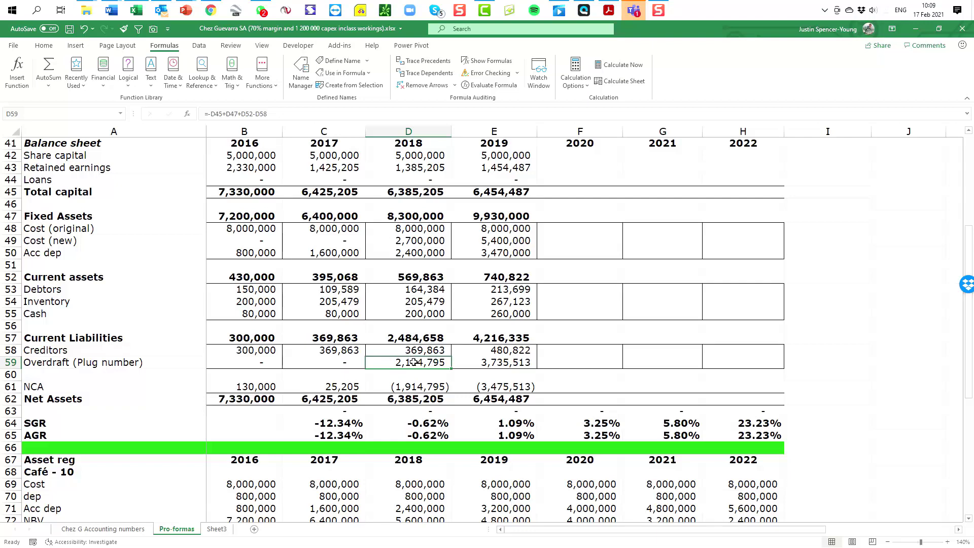
- Confirm 2019 interest as =(D44+D59)*Interest_rate, giving 253,775 and 2019 PBT of 96,225
{"action": "scroll", "coordinate": [414, 362], "scroll_direction": "up", "scroll_amount": 7}
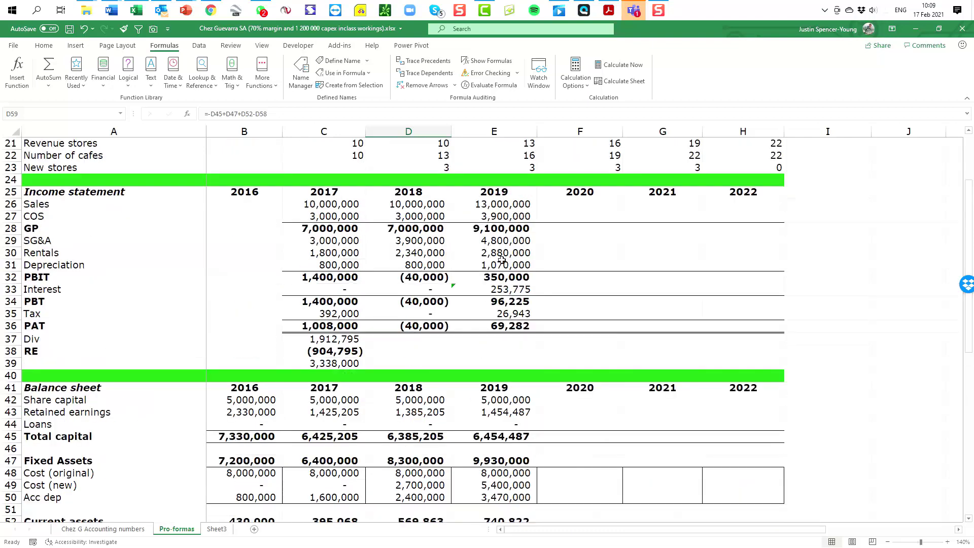
{"action": "left_click", "coordinate": [508, 289]}
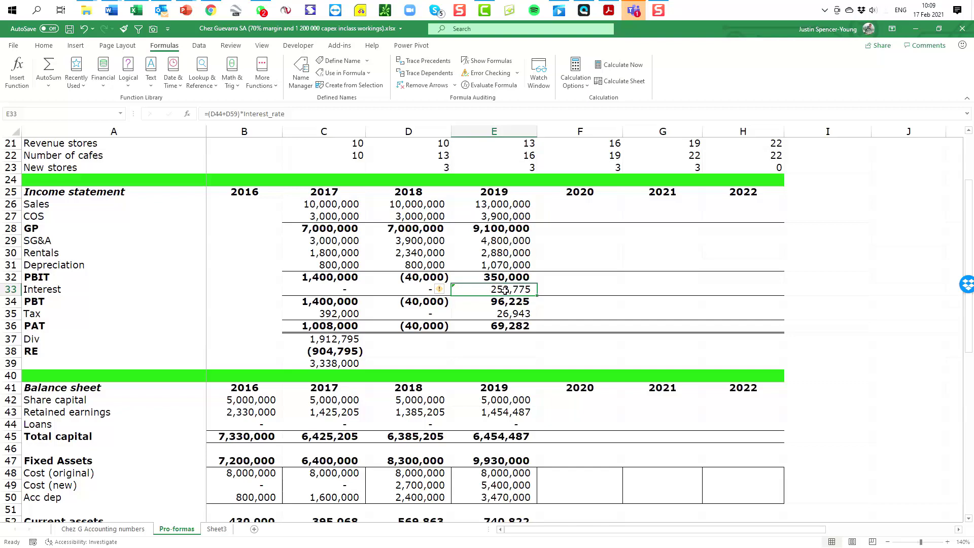
{"action": "double_click", "coordinate": [503, 289]}
{"action": "scroll", "coordinate": [489, 342], "scroll_direction": "down", "scroll_amount": 3}
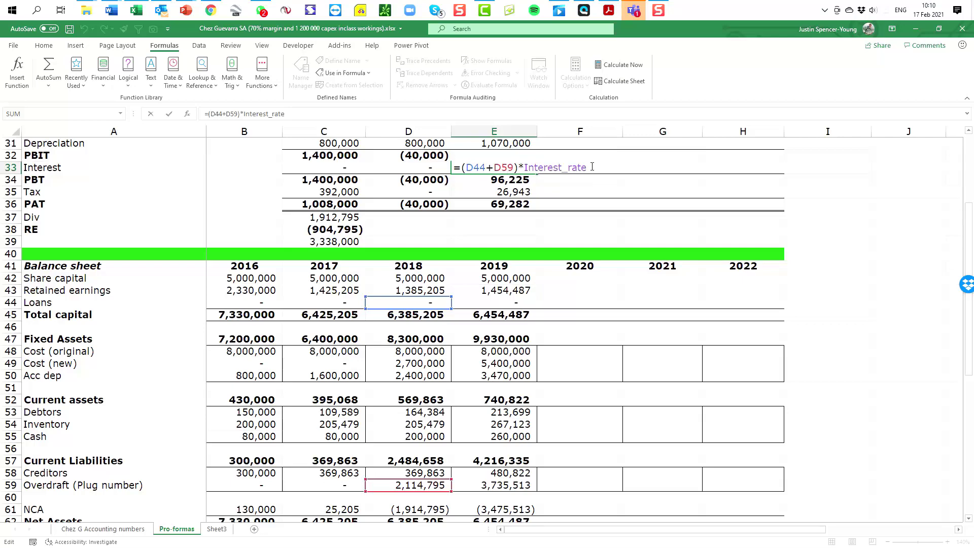
{"action": "key", "text": "Return"}
{"action": "scroll", "coordinate": [505, 241], "scroll_direction": "up", "scroll_amount": 2}
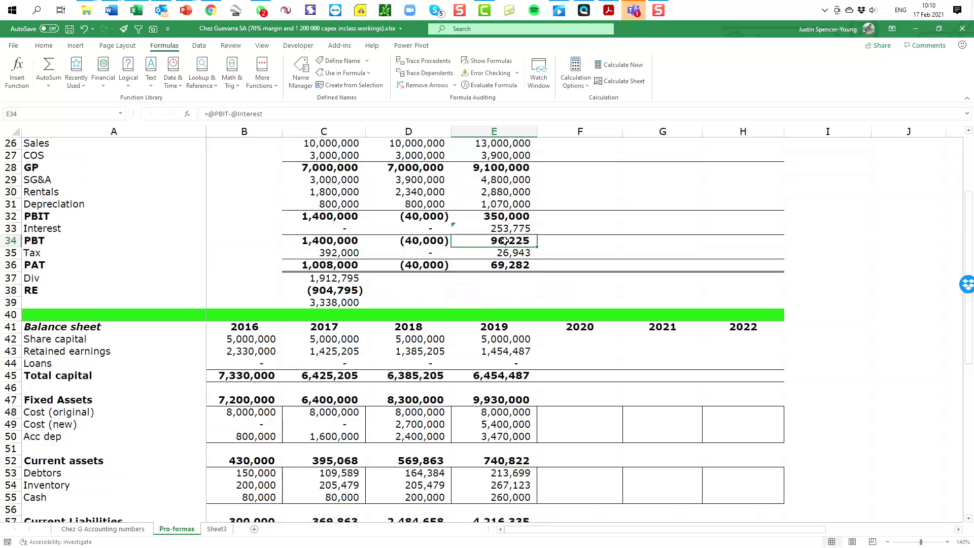
{"action": "scroll", "coordinate": [505, 240], "scroll_direction": "up", "scroll_amount": 2}
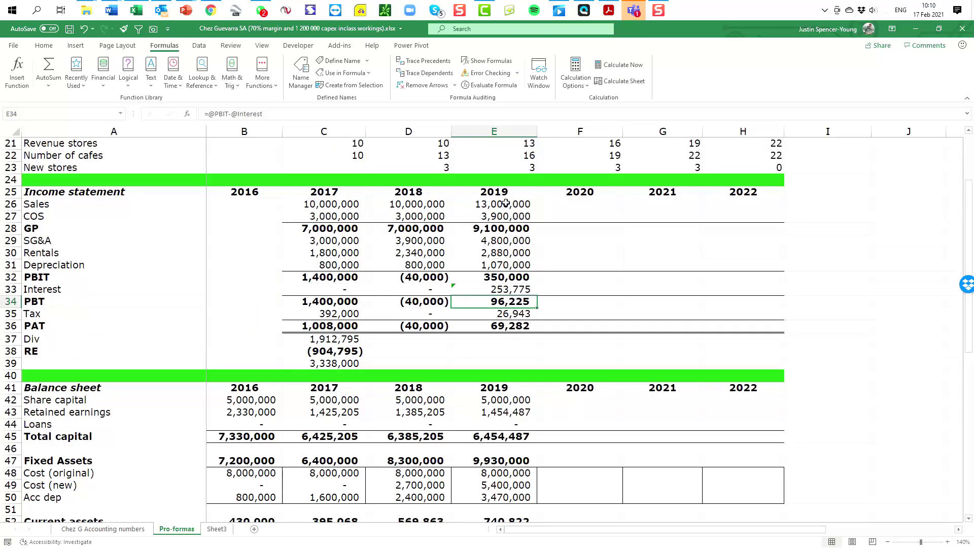
- Apply a visible font colour to the hidden 2020–2022 income statement figures (F26:H36)
{"action": "left_click_drag", "start_coordinate": [499, 208], "coordinate": [500, 320]}
{"action": "left_click_drag", "start_coordinate": [573, 210], "coordinate": [722, 326]}
{"action": "left_click", "coordinate": [50, 47]}
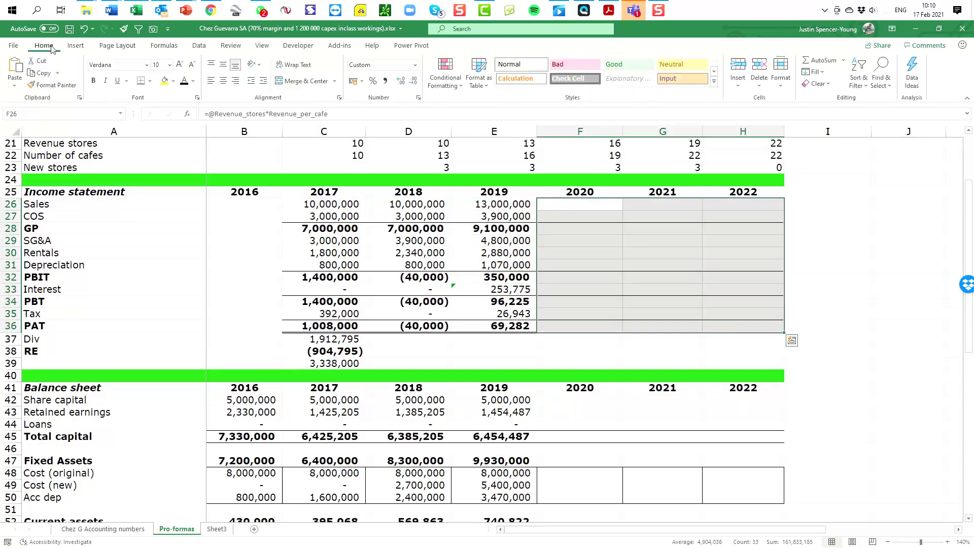
{"action": "left_click", "coordinate": [184, 81]}
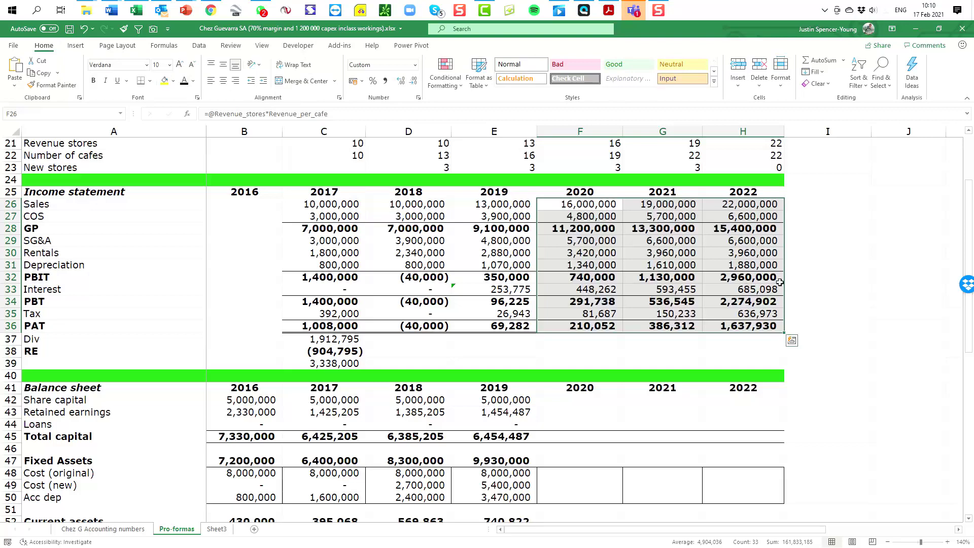
- Apply the same font colour to the 2020–2022 balance sheet (F42:H62), revealing overdraft plugs through 2,251,219
{"action": "scroll", "coordinate": [780, 282], "scroll_direction": "down", "scroll_amount": 5}
{"action": "left_click_drag", "start_coordinate": [572, 217], "coordinate": [740, 461]}
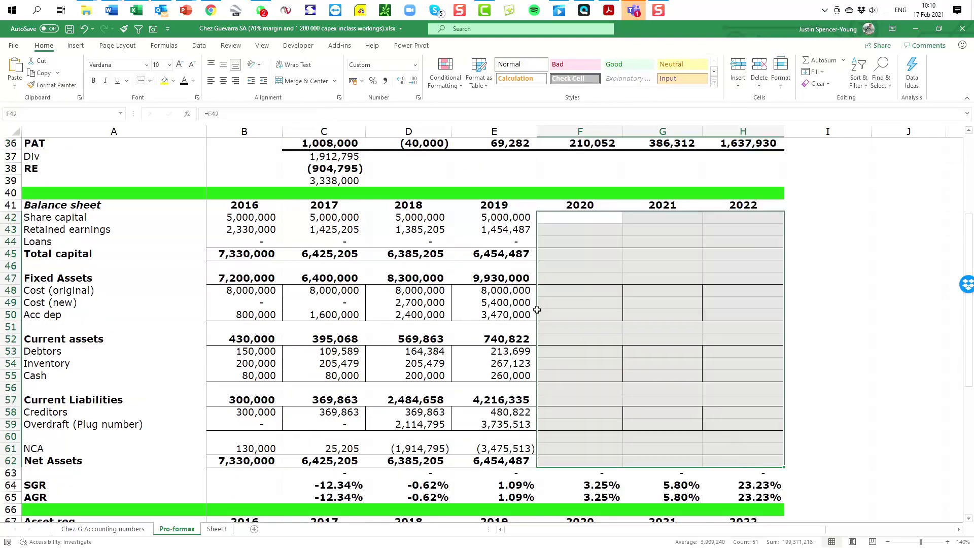
{"action": "left_click", "coordinate": [184, 82]}
{"action": "left_click", "coordinate": [824, 286]}
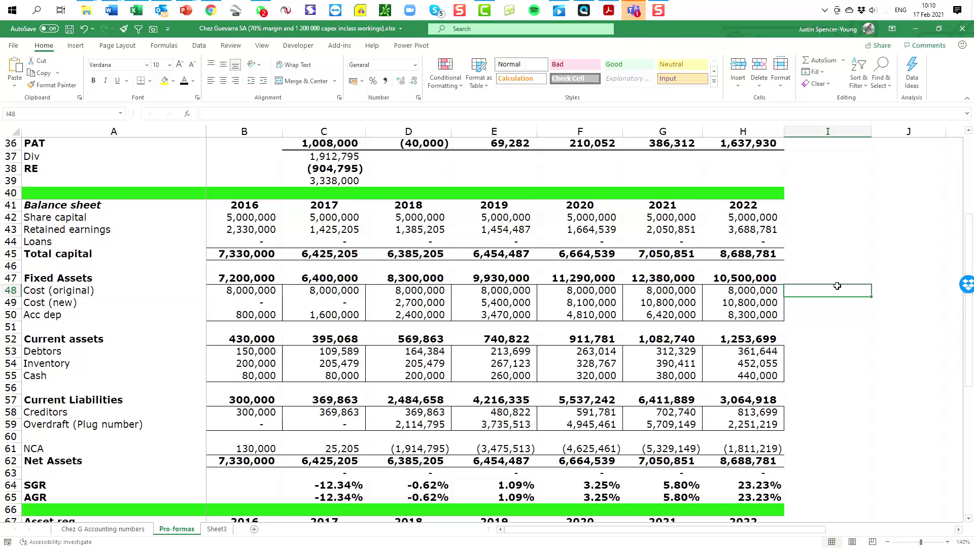
- Select the Free cash flows heading in cell A128 below the asset register
{"action": "scroll", "coordinate": [503, 198], "scroll_direction": "up", "scroll_amount": 8}
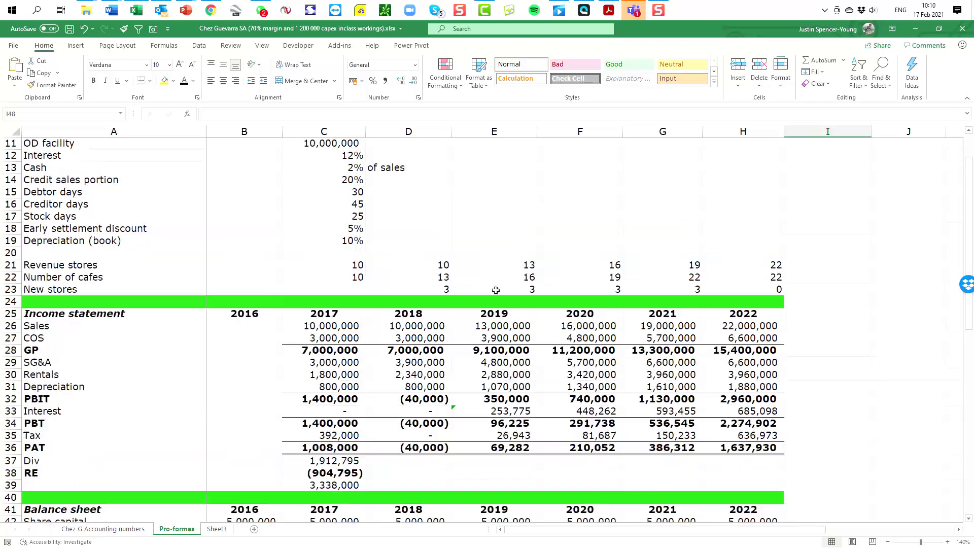
{"action": "scroll", "coordinate": [496, 291], "scroll_direction": "up", "scroll_amount": 3}
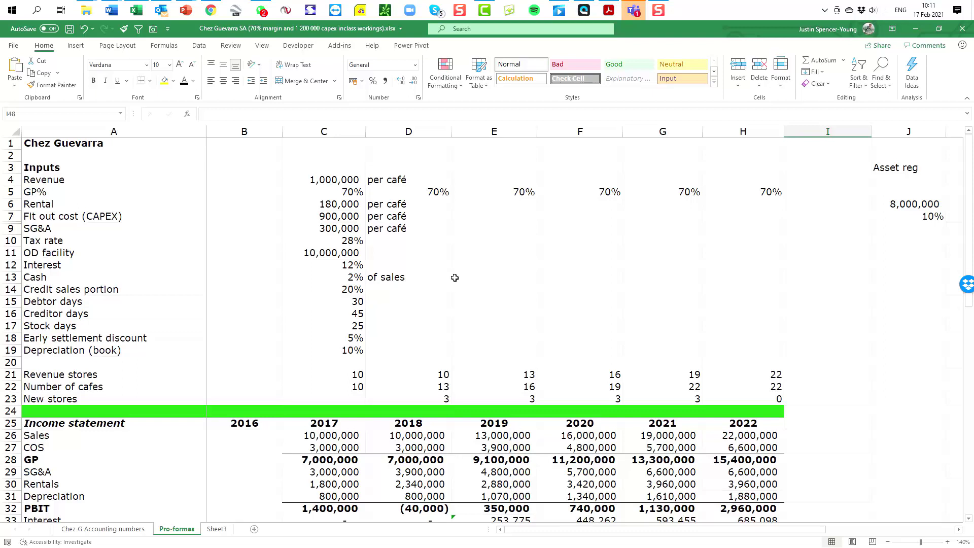
{"action": "scroll", "coordinate": [455, 277], "scroll_direction": "down", "scroll_amount": 18}
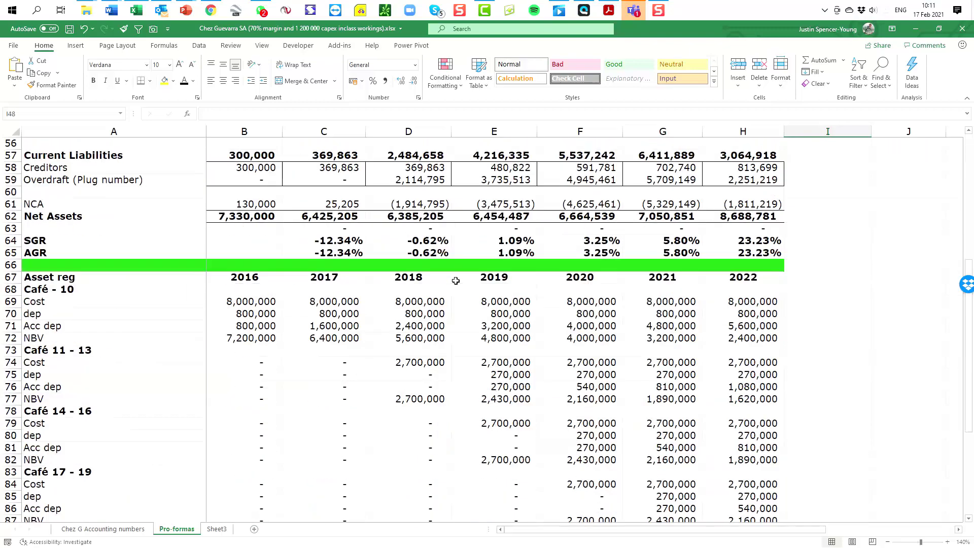
{"action": "scroll", "coordinate": [456, 281], "scroll_direction": "down", "scroll_amount": 12}
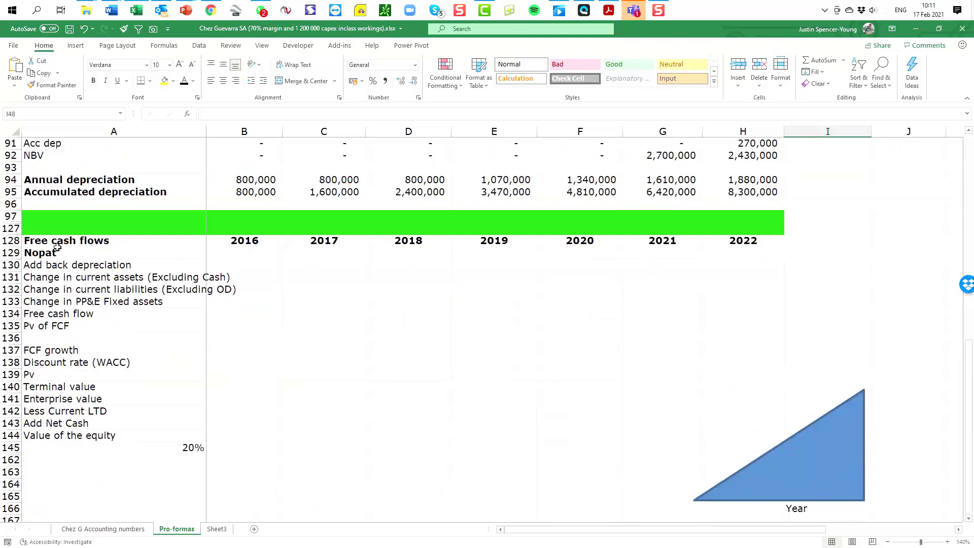
{"action": "left_click", "coordinate": [57, 246]}
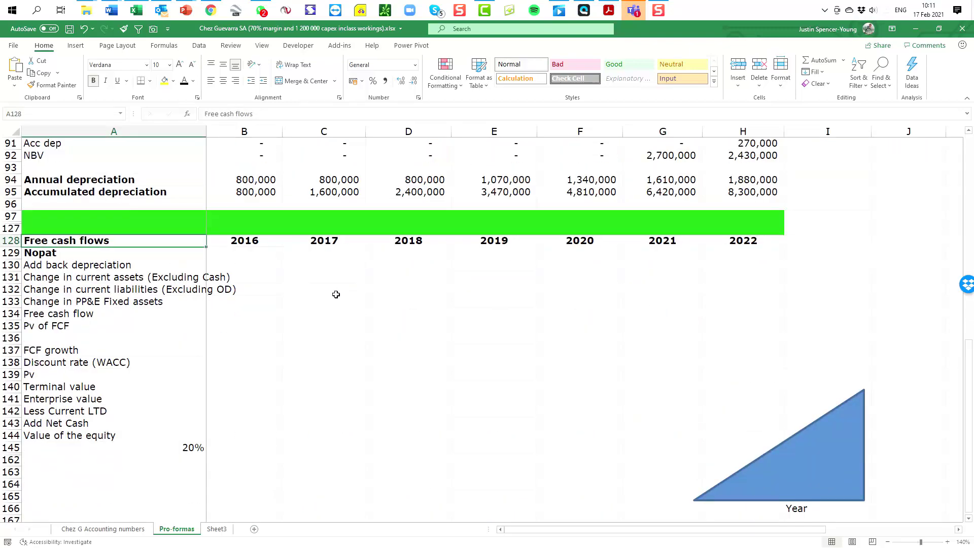